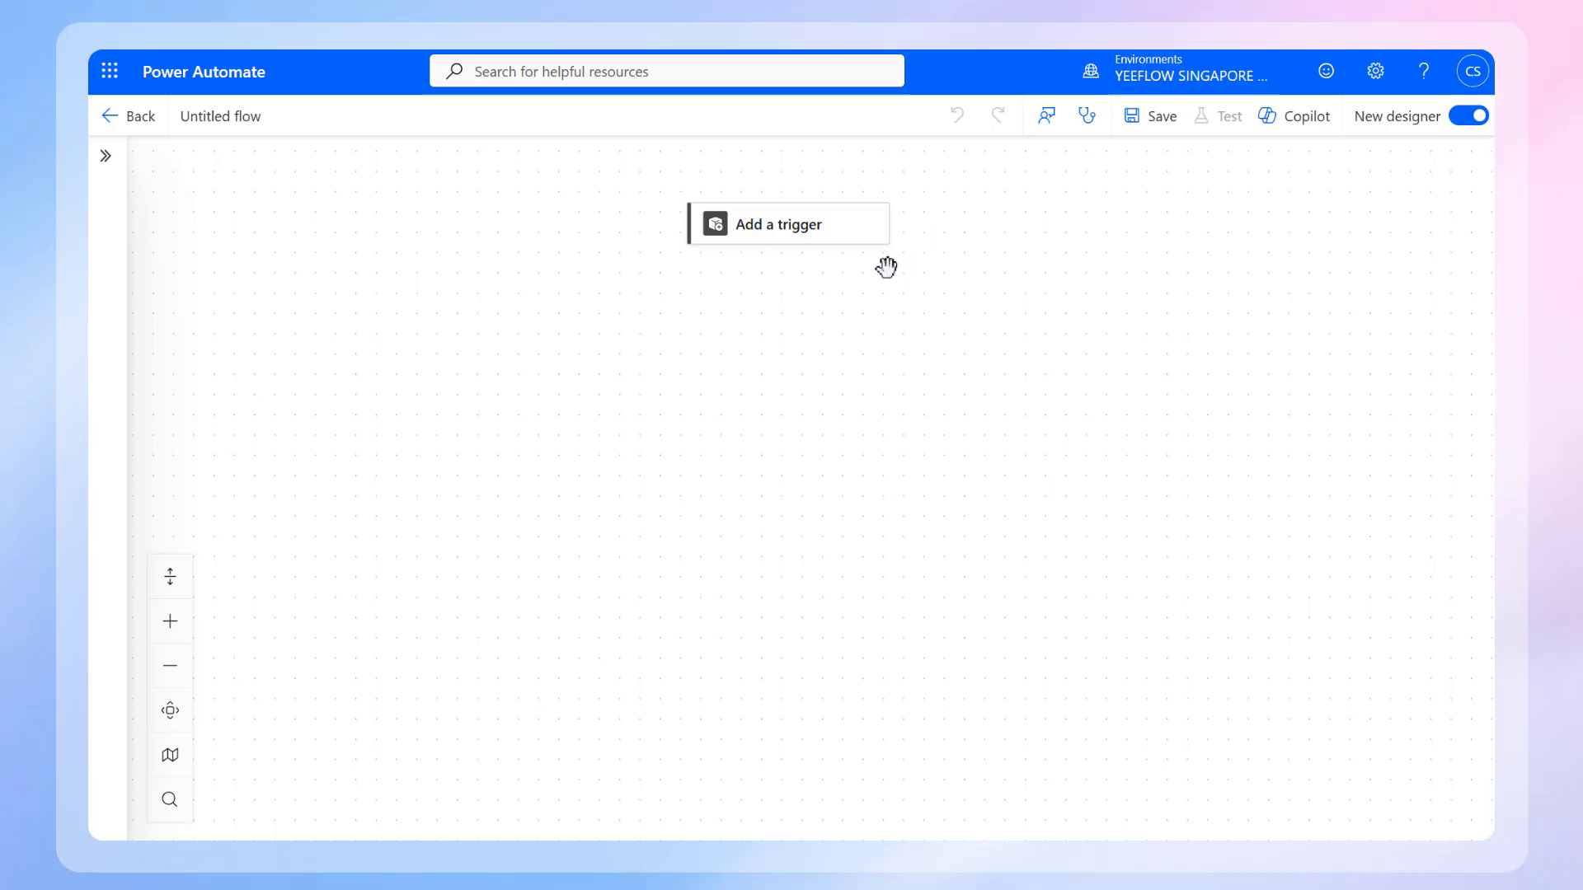
Step: Add the "When an HTTP request is received" trigger to the flow and set who can trigger it to Anyone
click(793, 239)
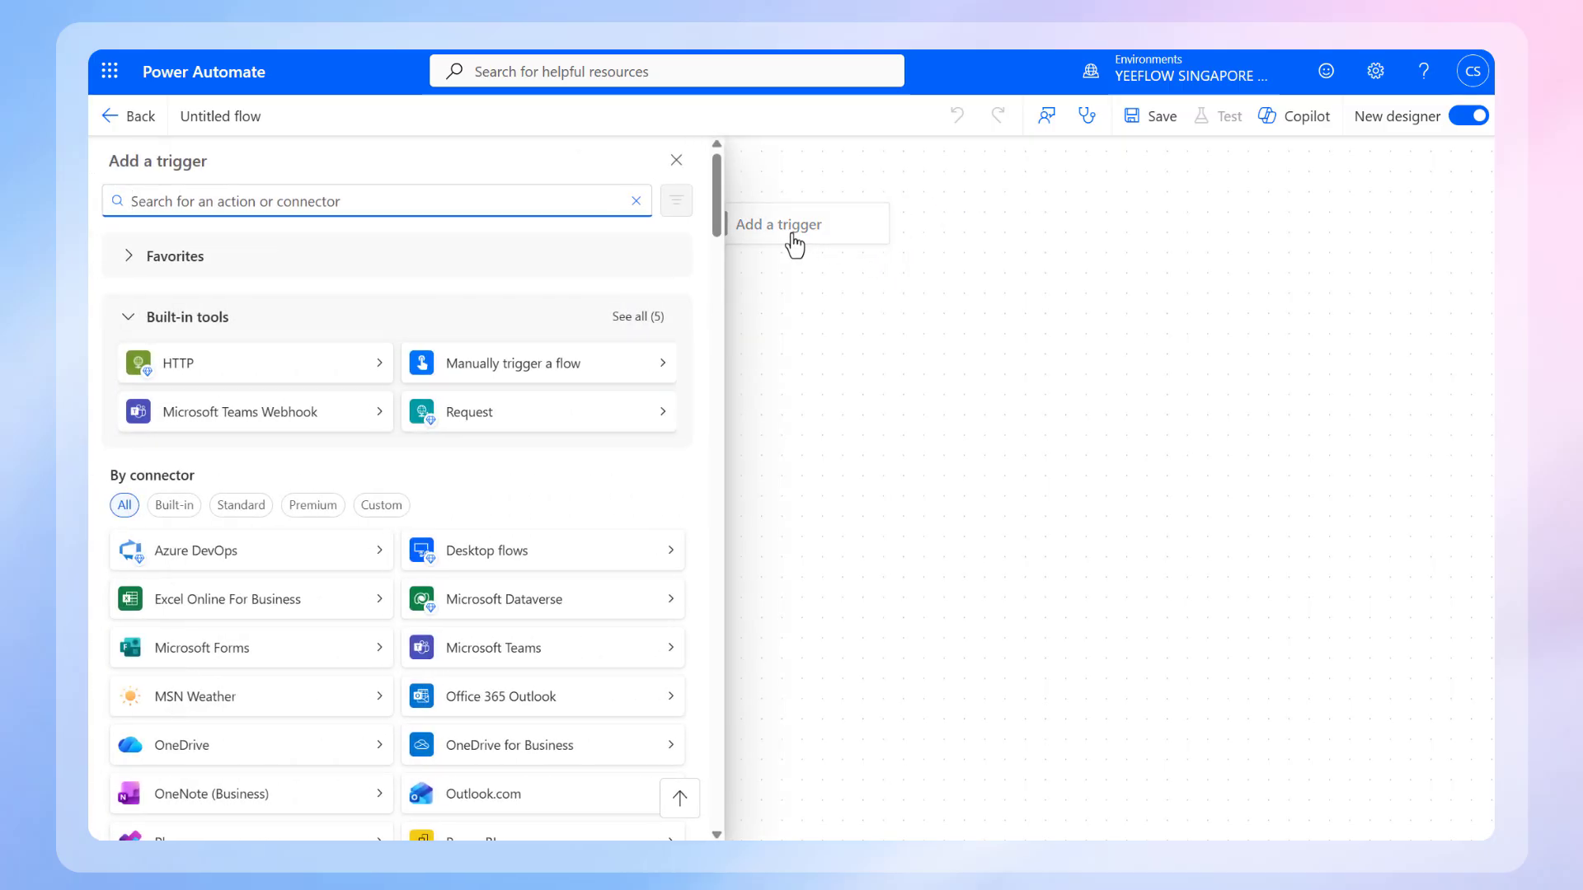
text(Request)
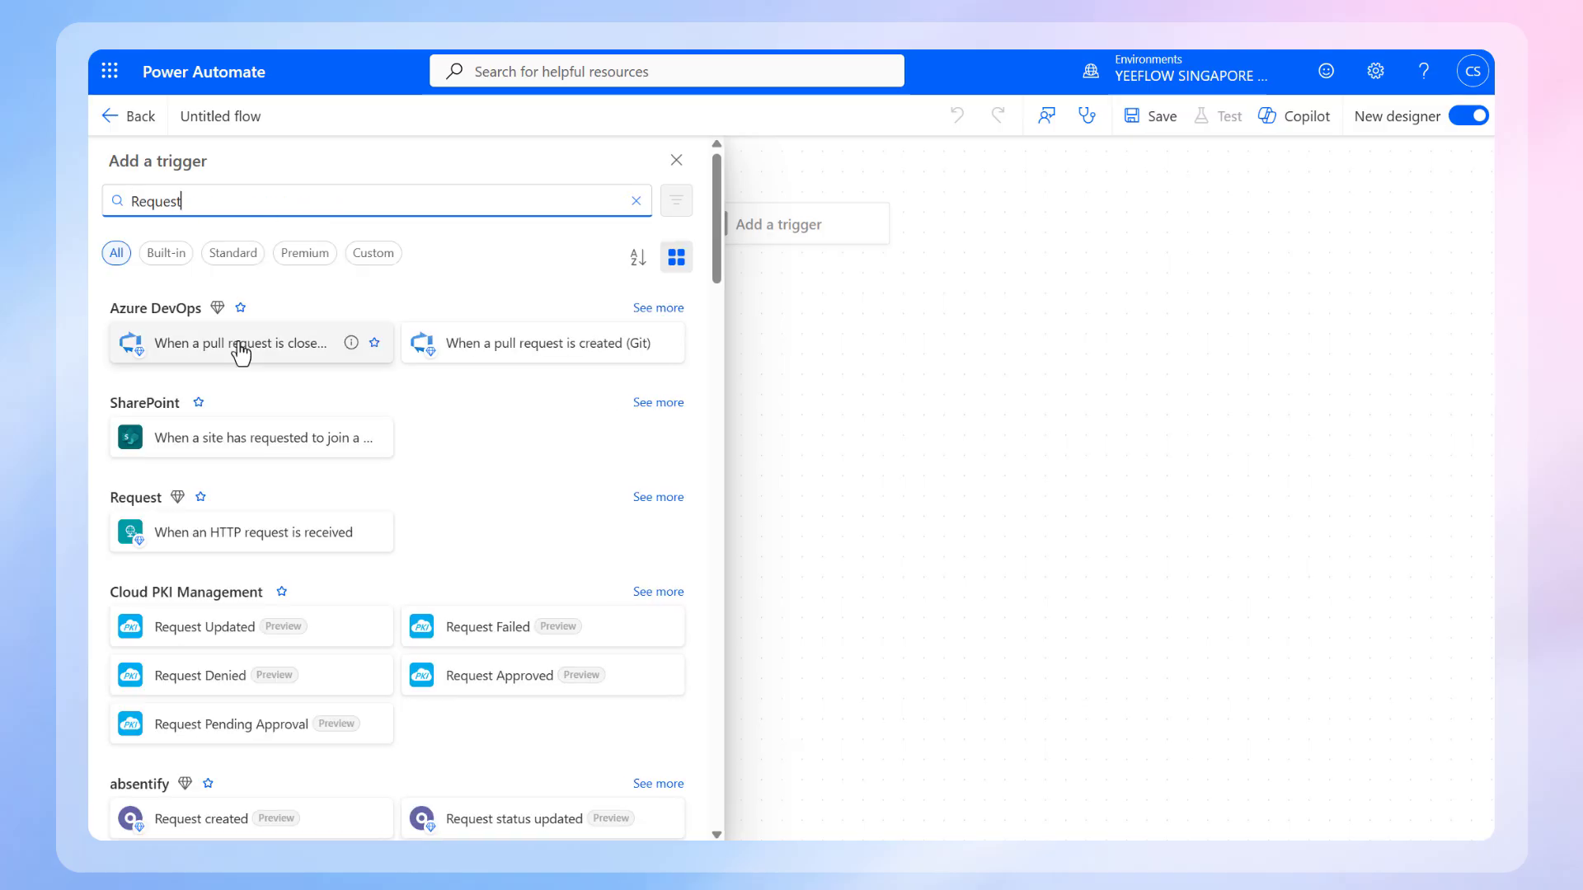
click(281, 552)
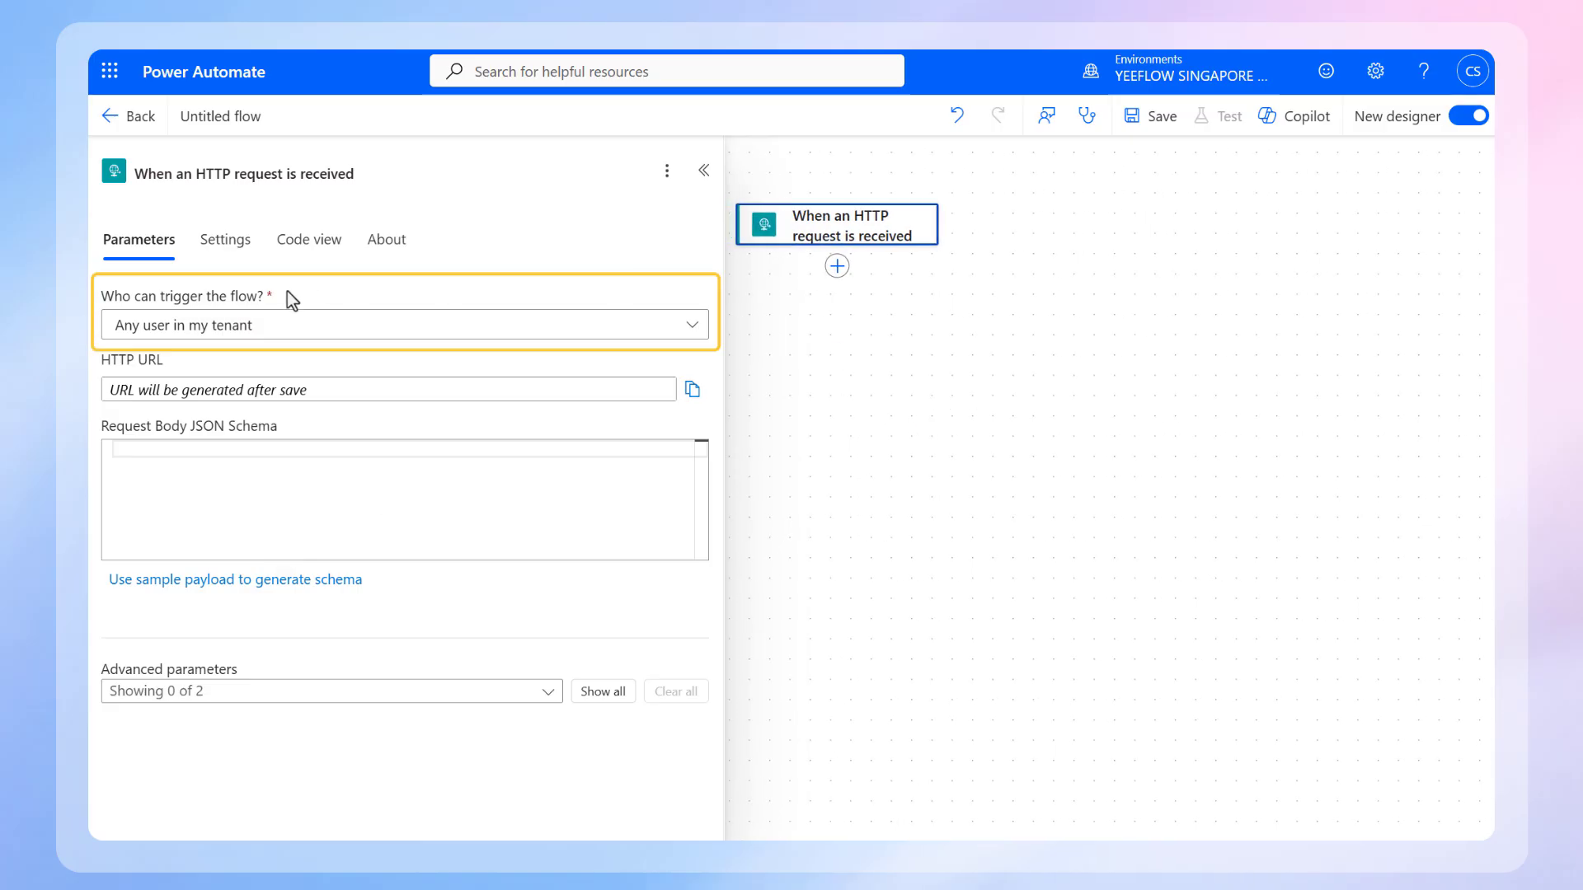
click(290, 328)
click(289, 395)
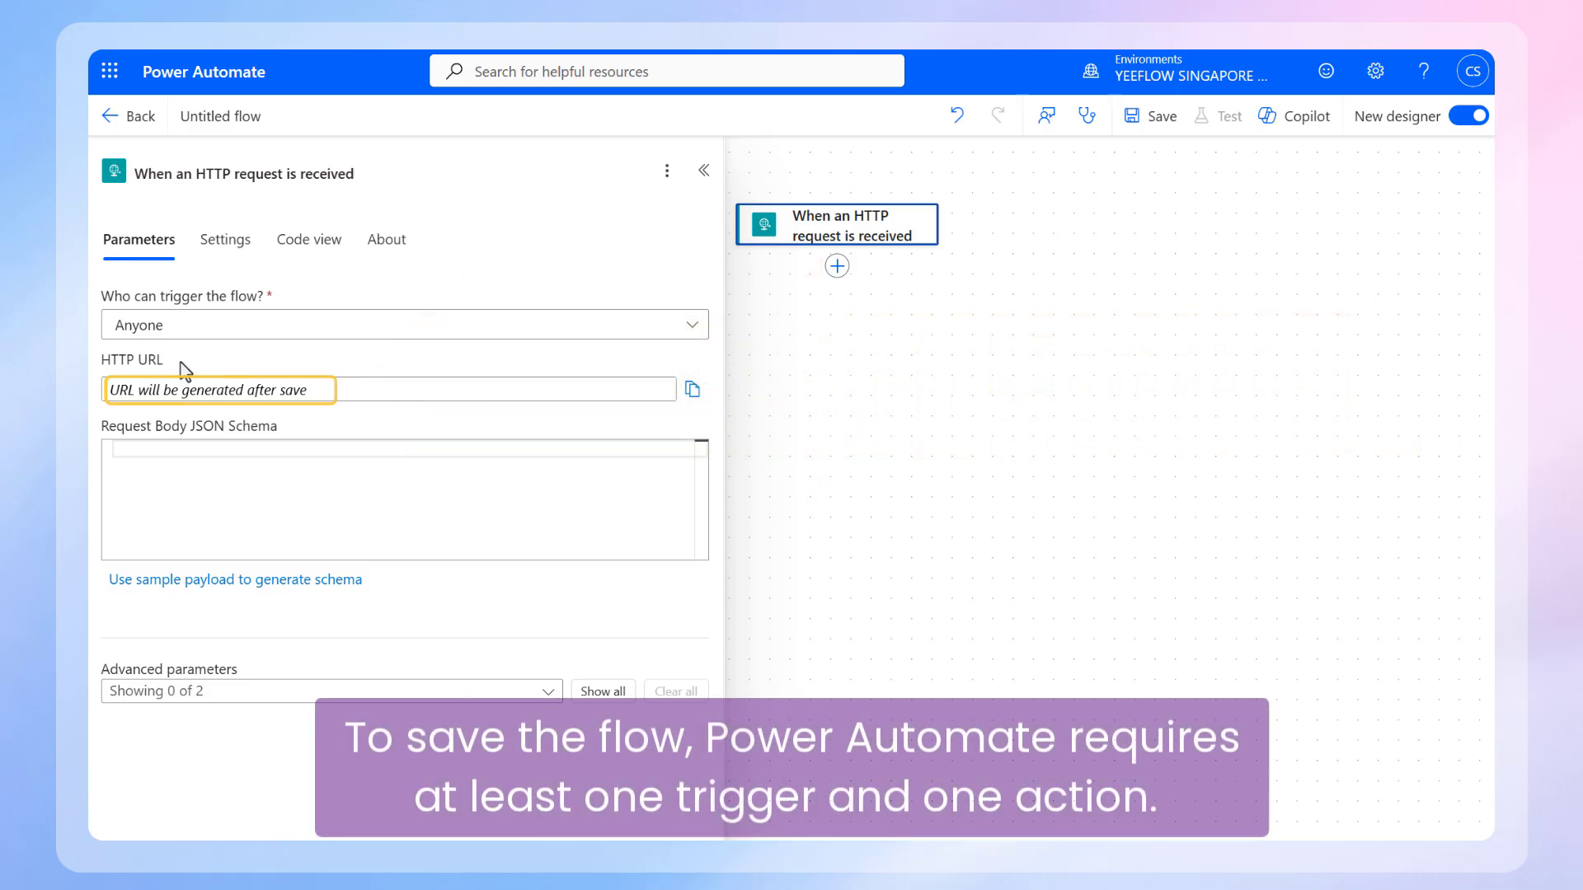
click(954, 363)
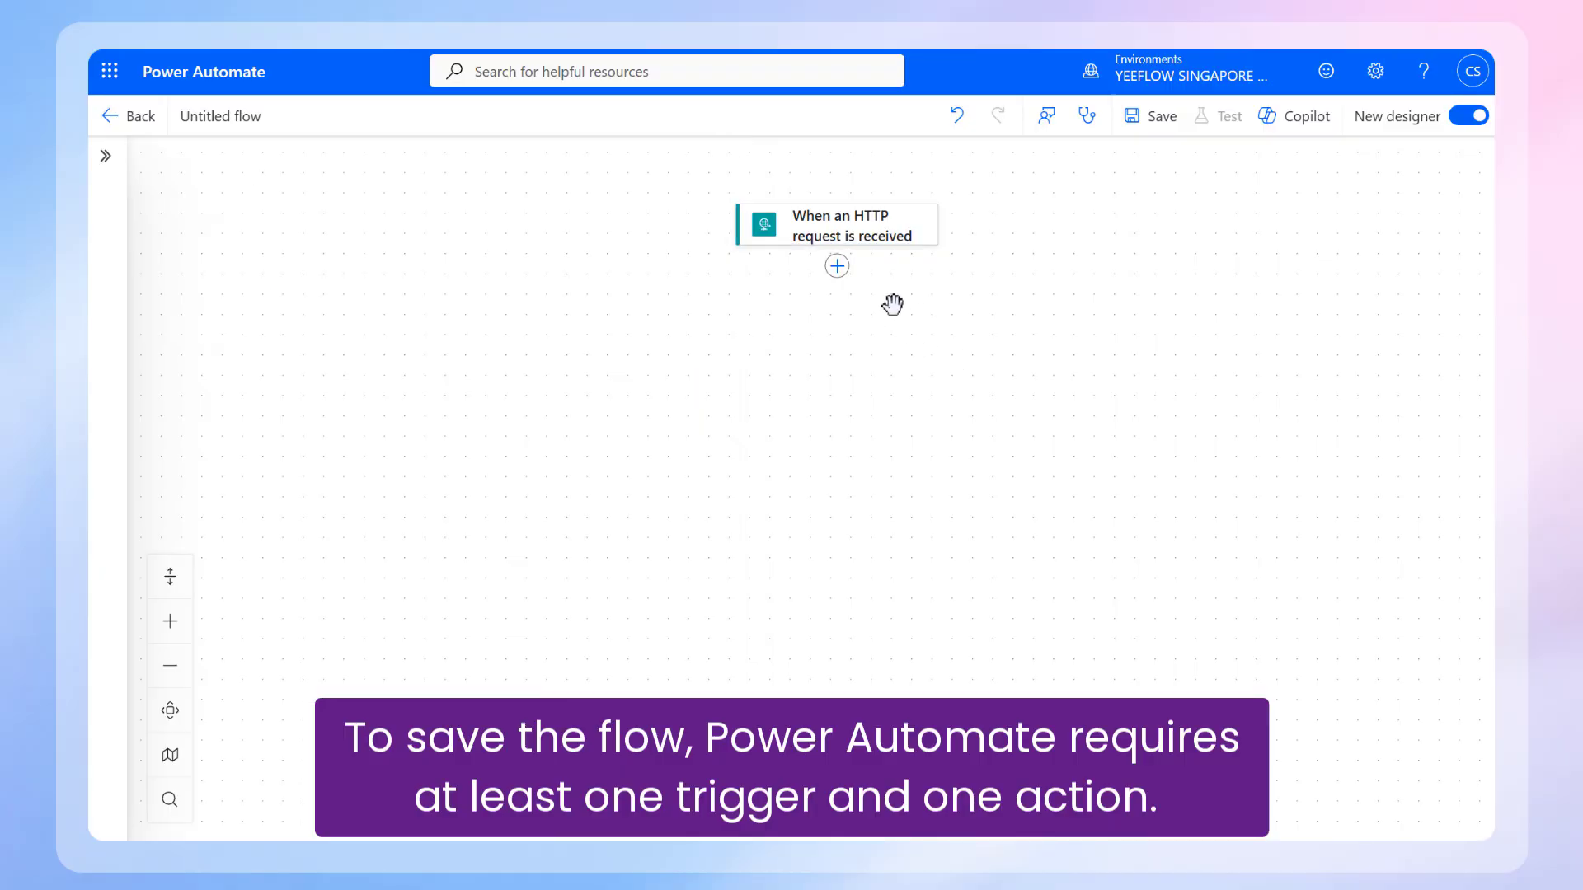
Step: Add an Office 365 Outlook "Send an email (V2)" action after the trigger and save the flow
click(837, 266)
text(outlook)
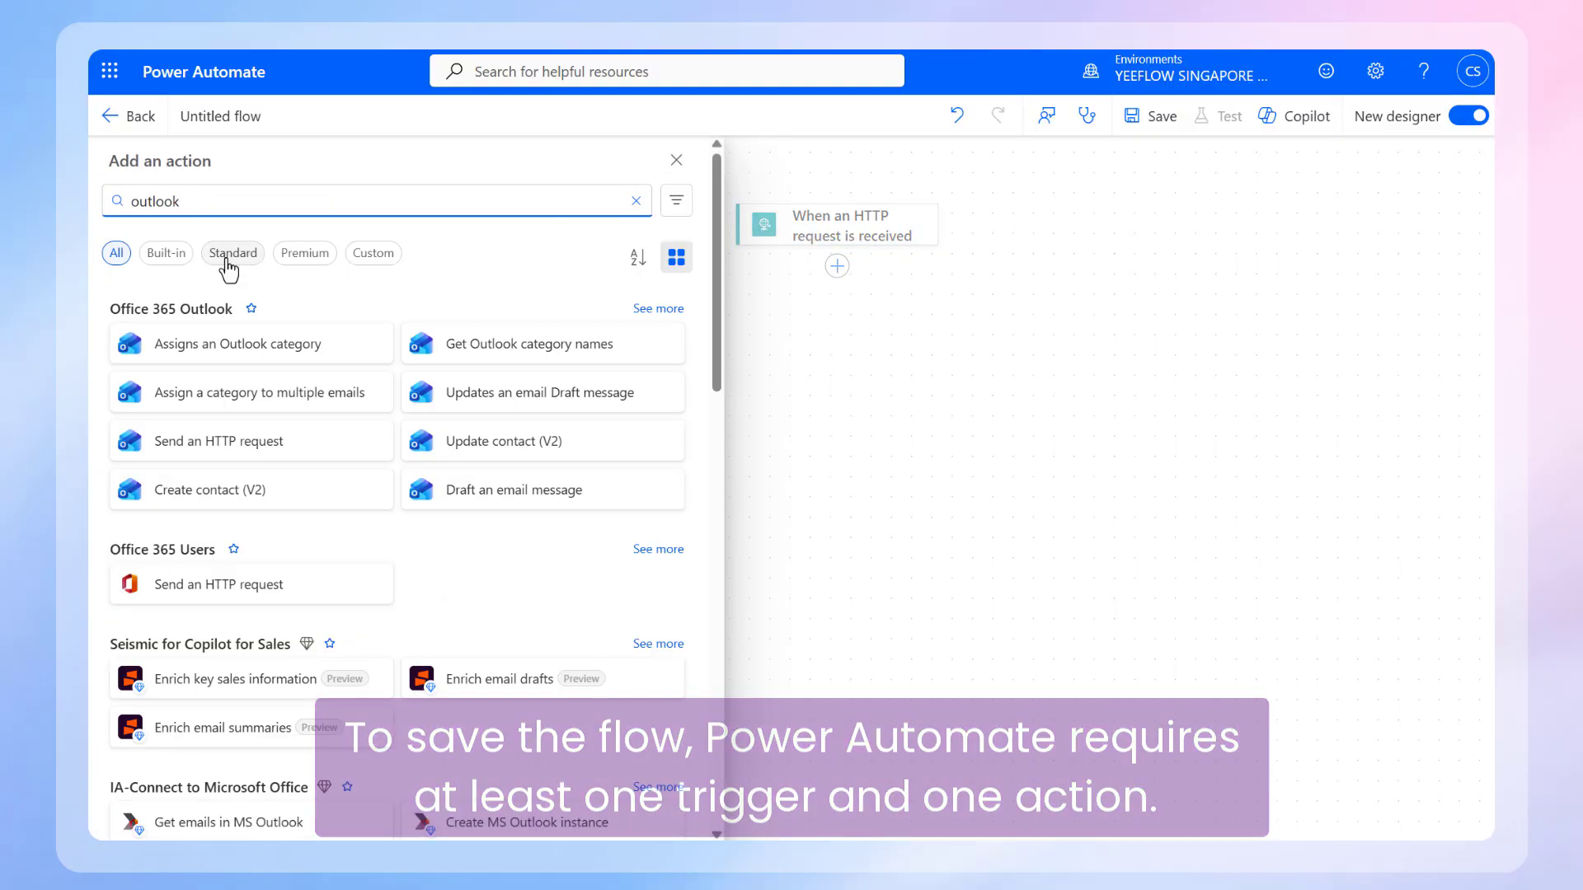
click(647, 310)
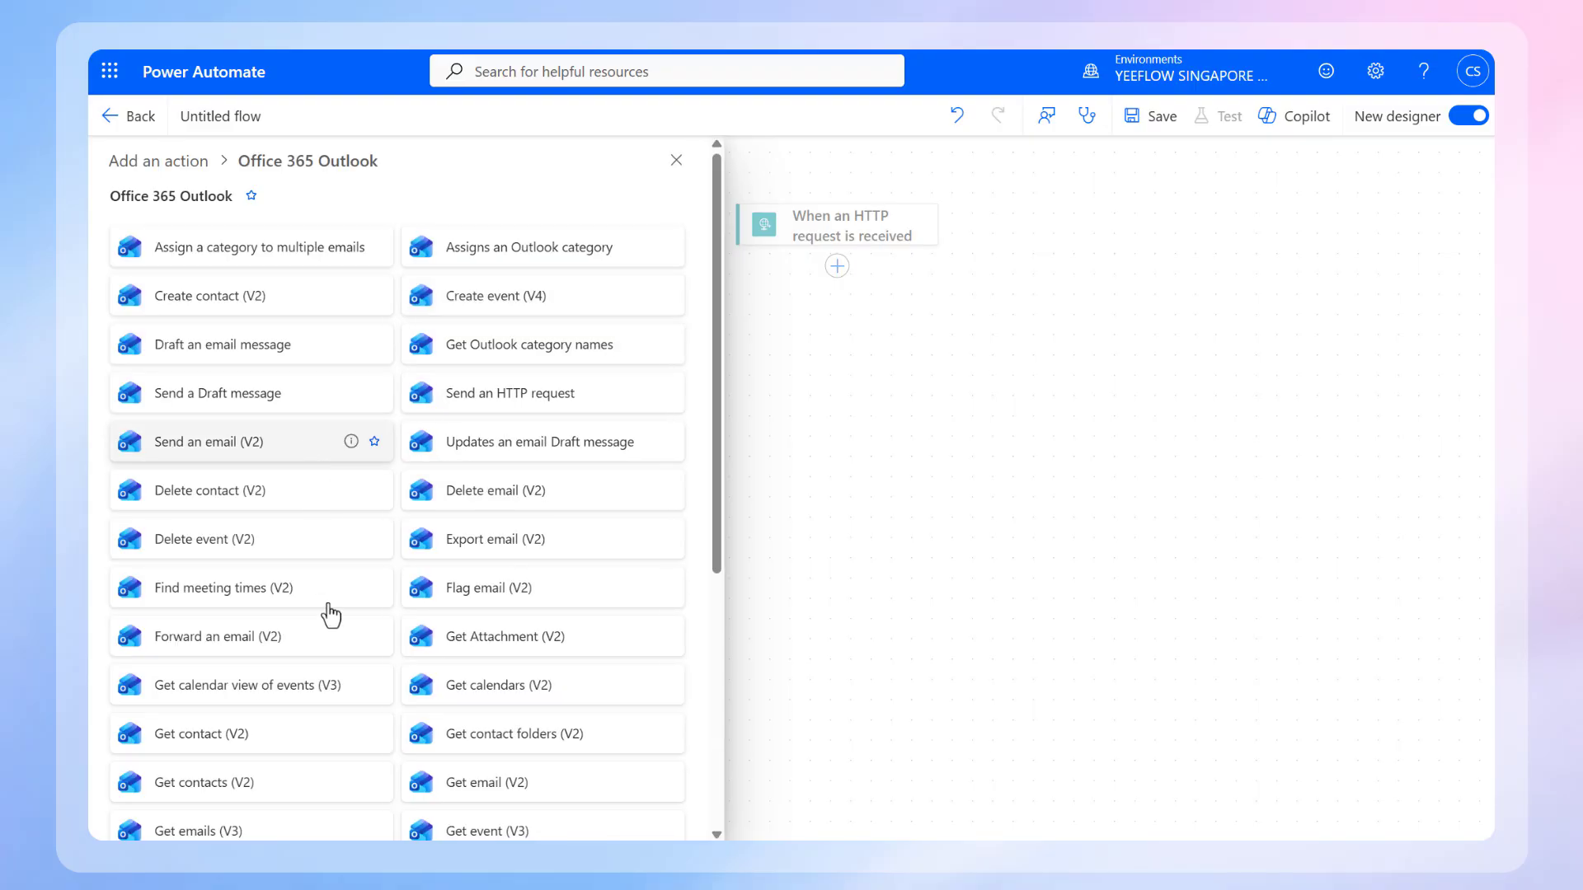
click(247, 442)
click(989, 598)
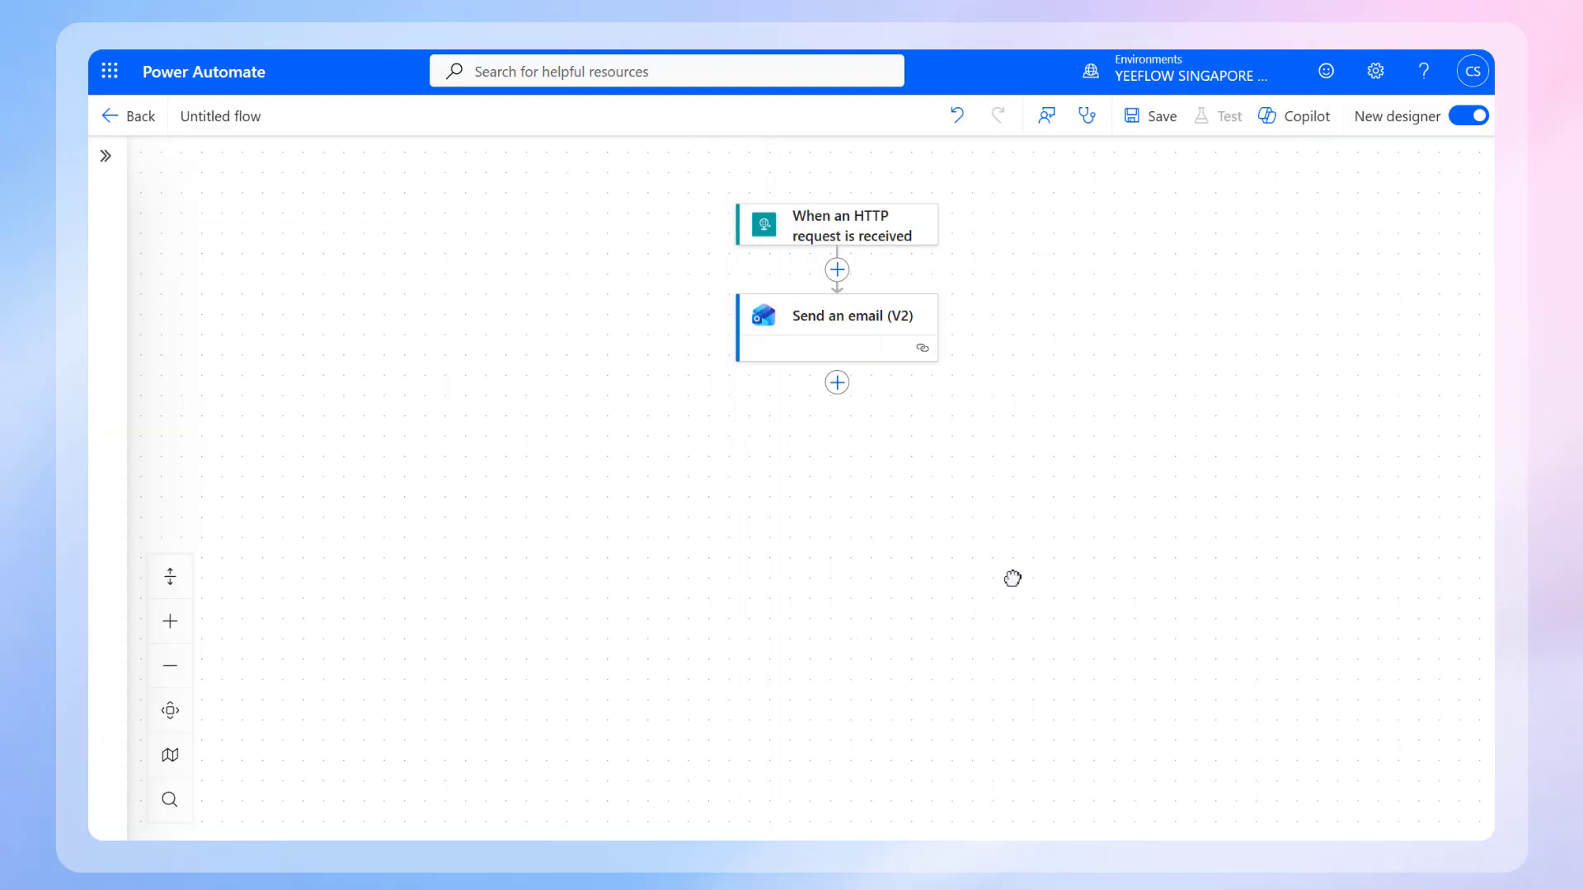
click(1159, 117)
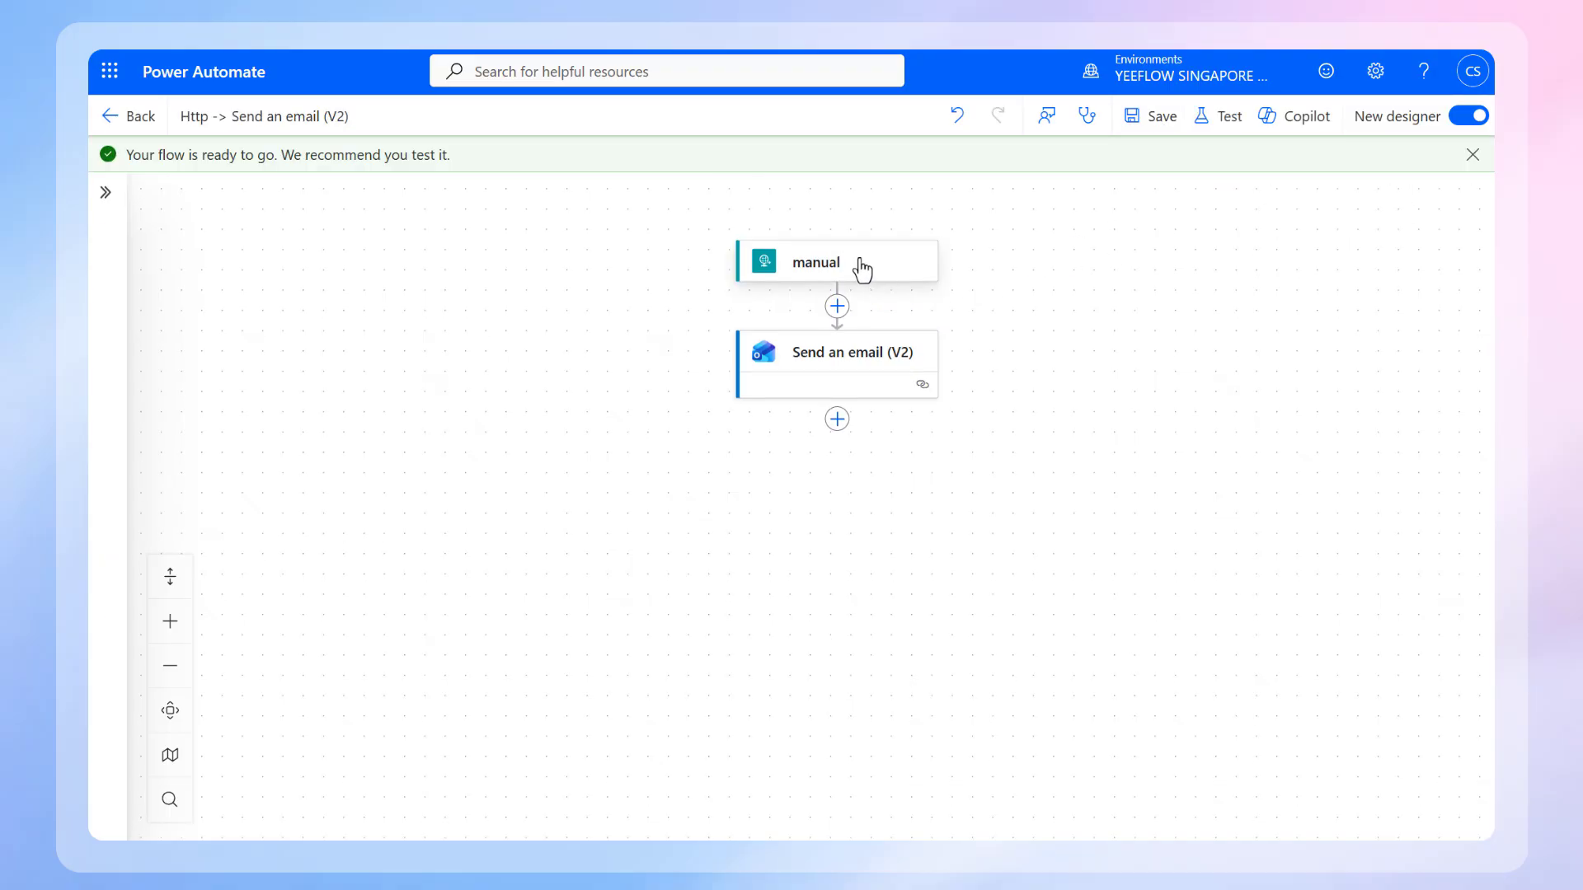
Step: Copy the manual trigger's HTTP URL into the Http address of the Approved branch's Http request in the Yeeflow Vendor Payment Approval workflow
click(858, 265)
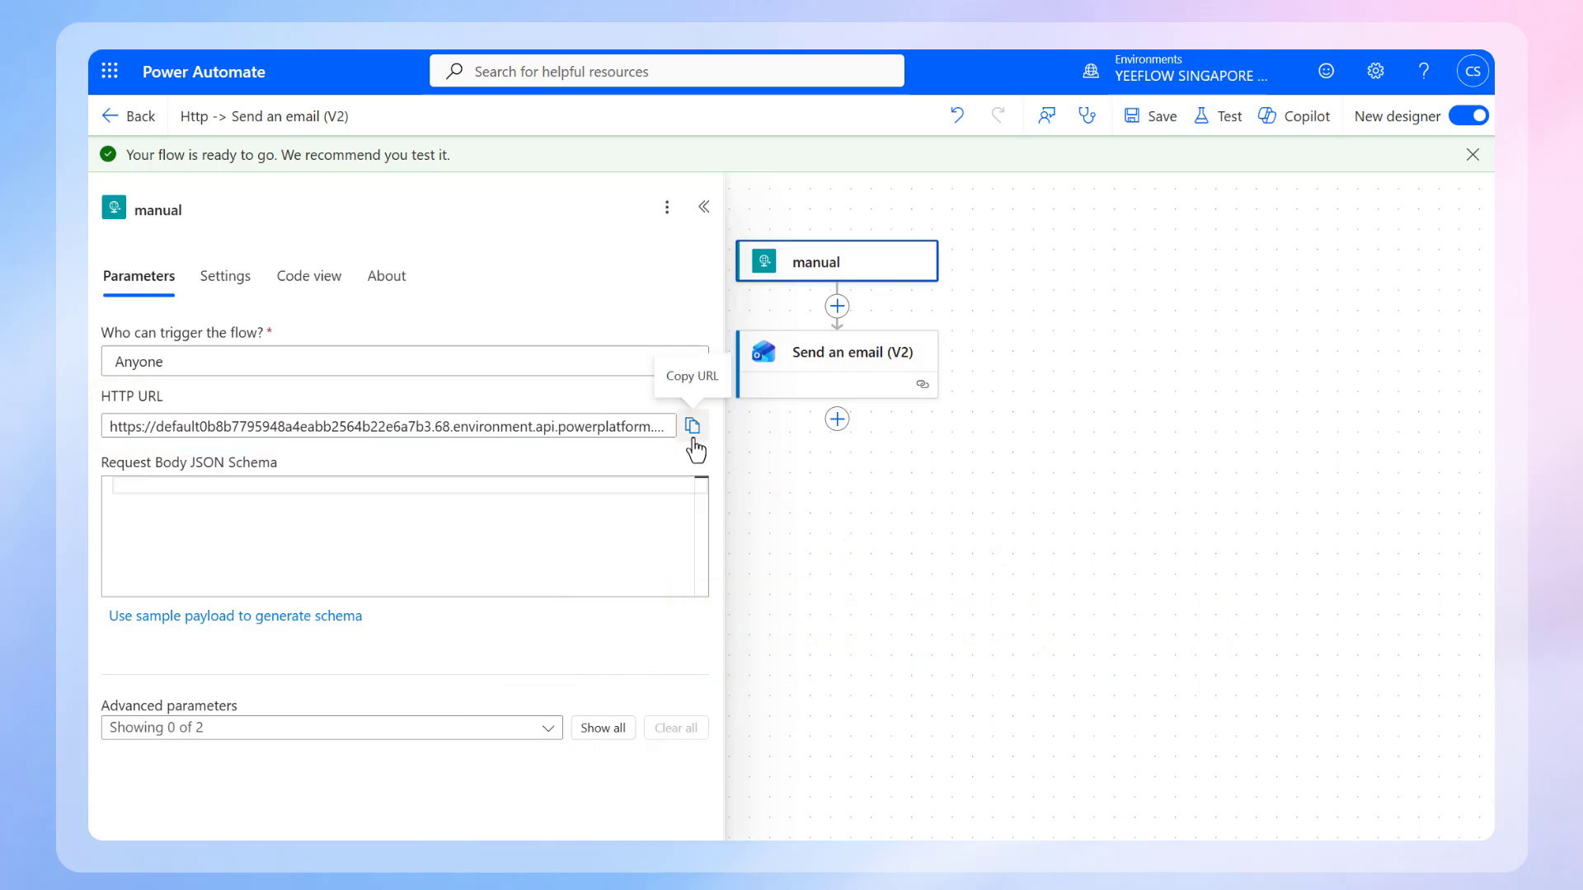
click(692, 441)
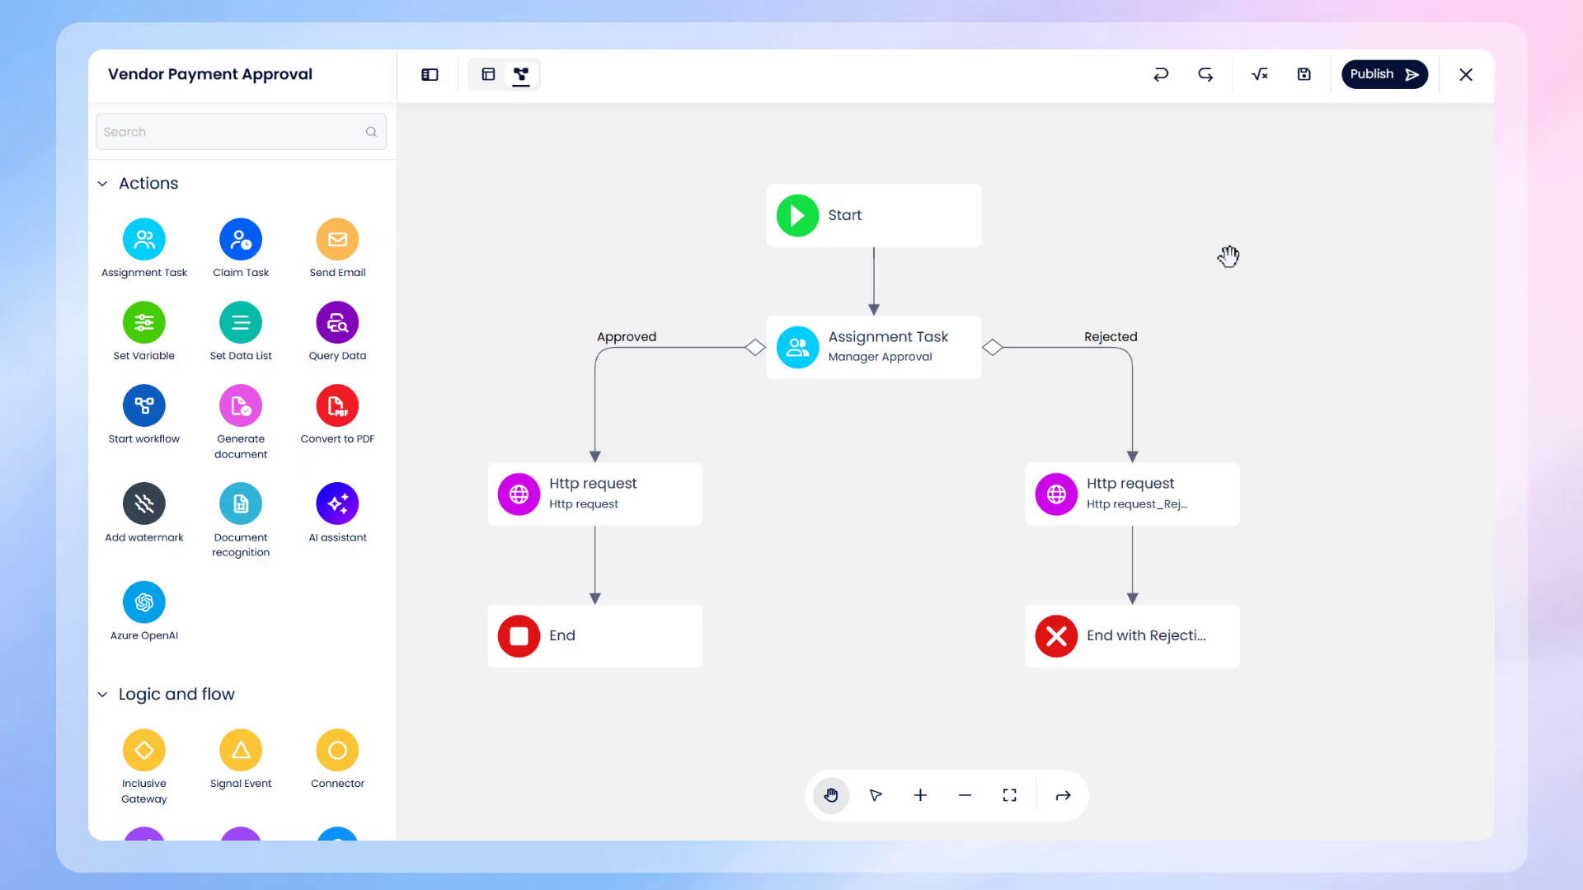
click(615, 507)
click(580, 536)
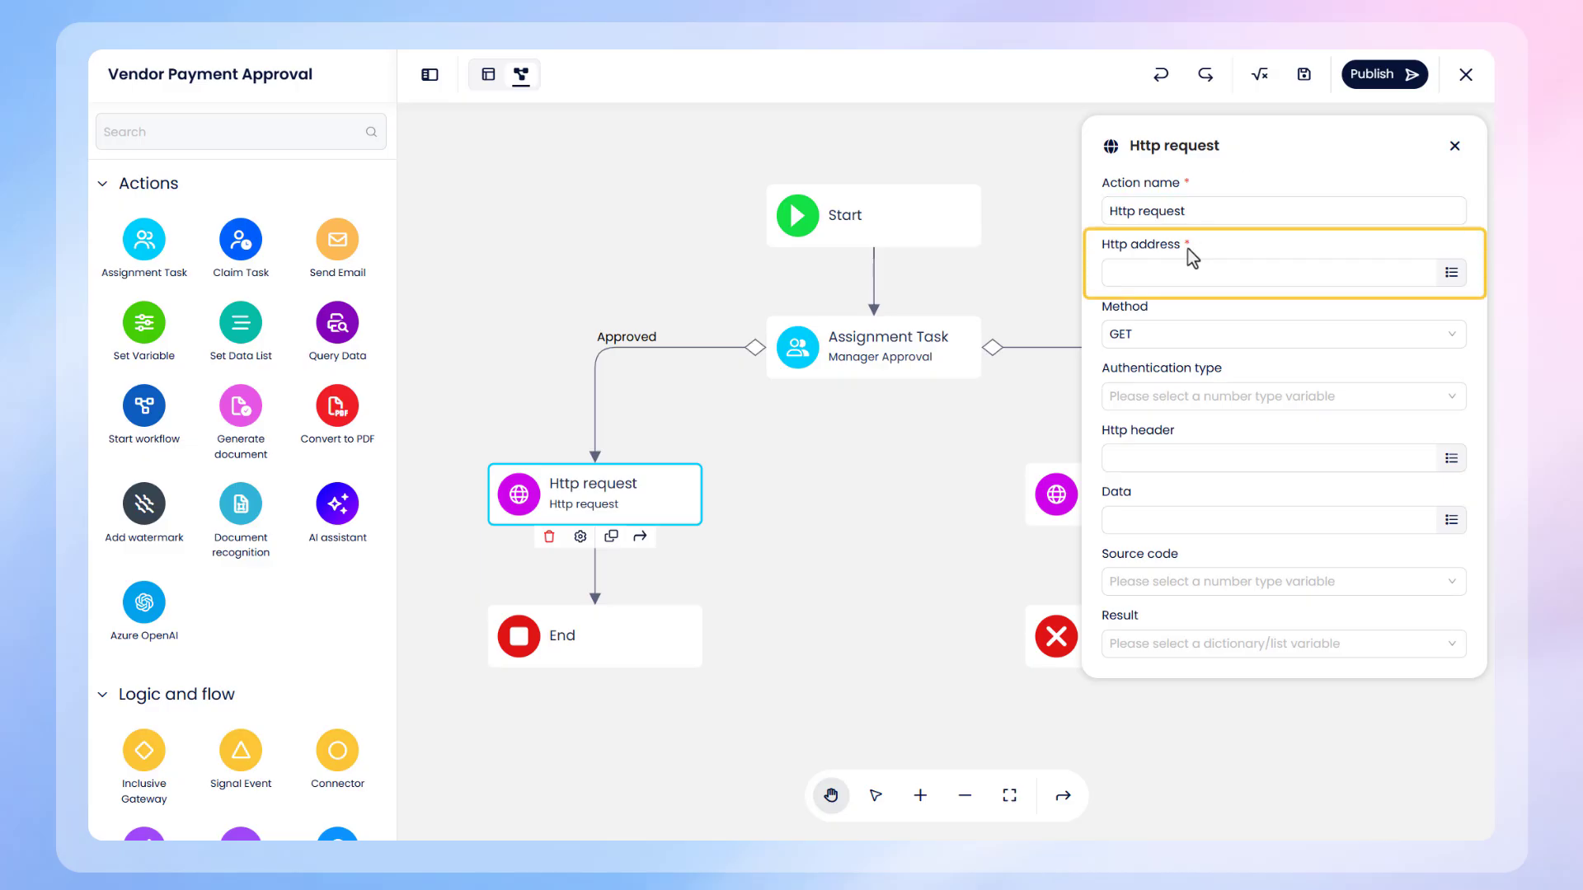
click(1451, 274)
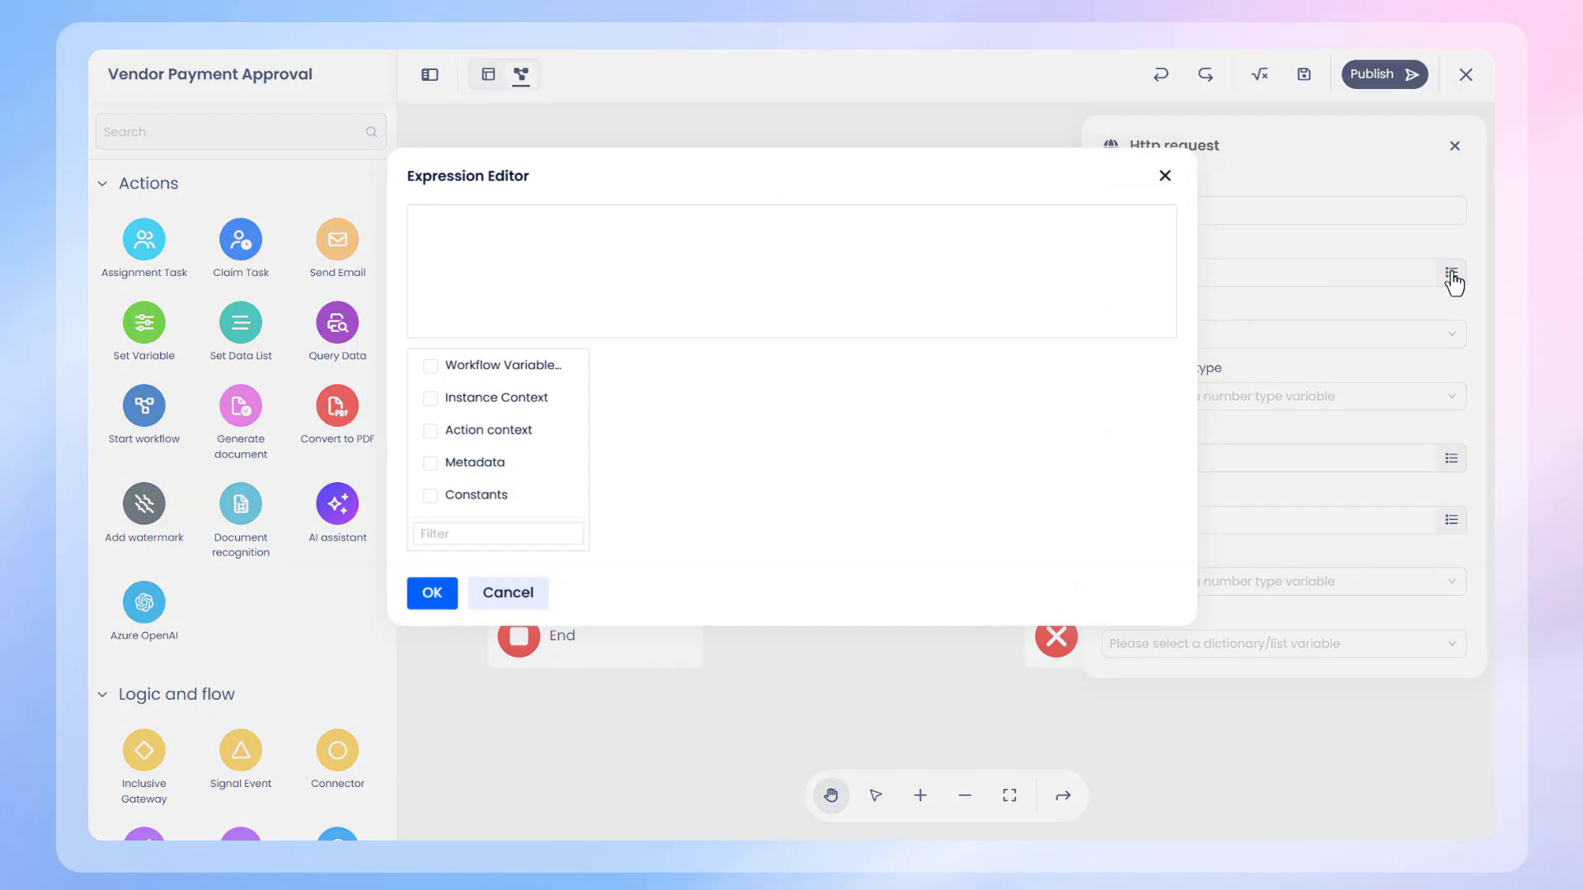
click(442, 240)
key(ctrl+v)
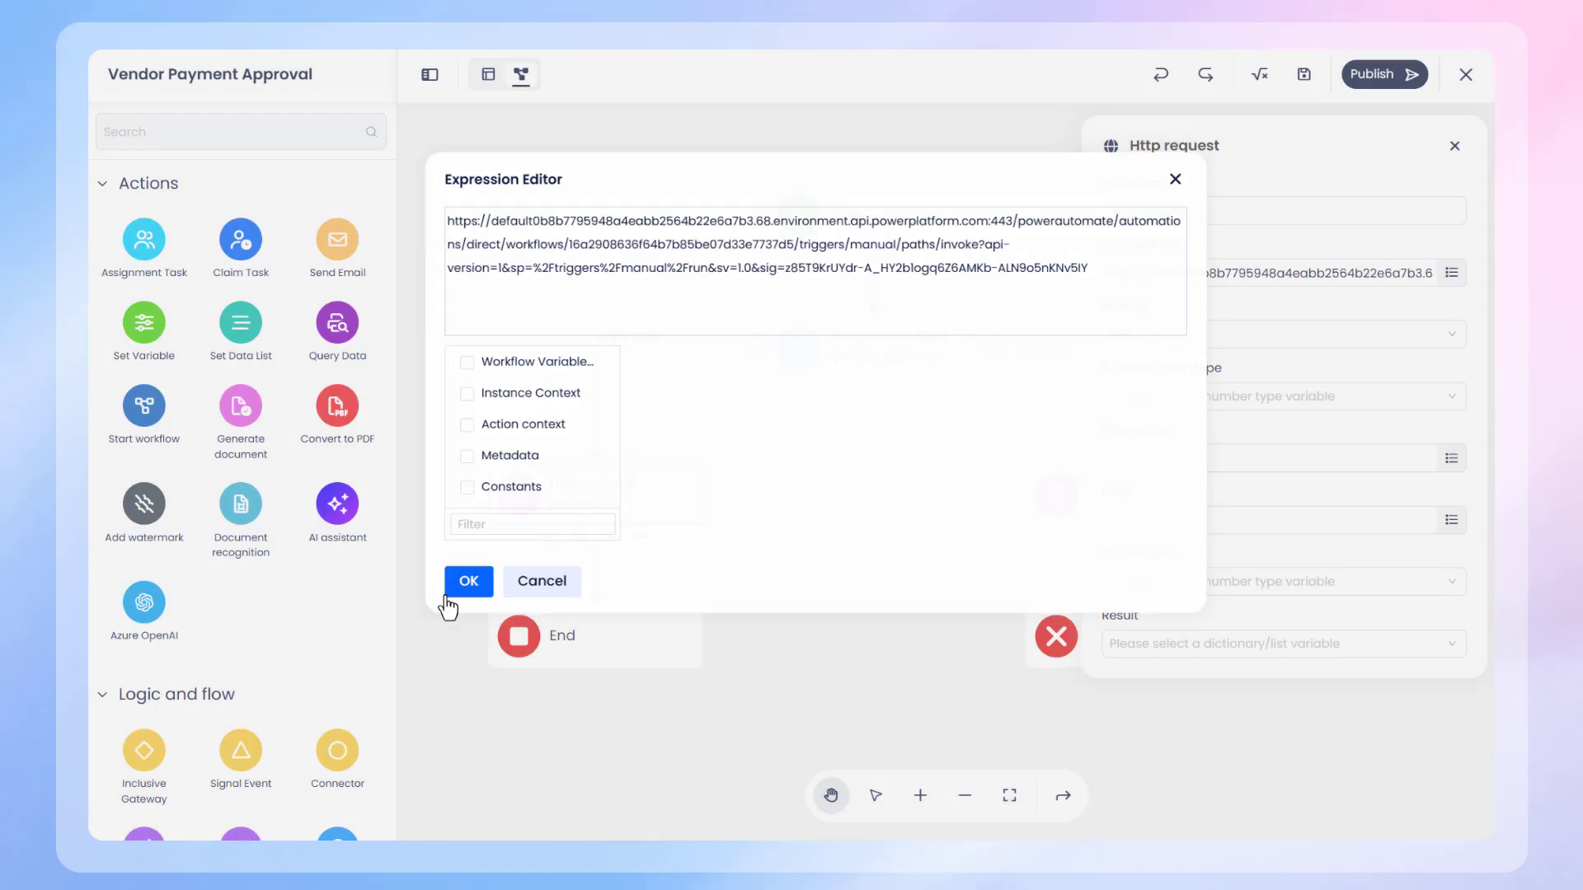
click(444, 600)
Step: Set the Http request's method to POST and its Data to the JSON mapping request title, vendor, invoice and applicant variables, with ApprovalStatus "Approved"
click(1159, 338)
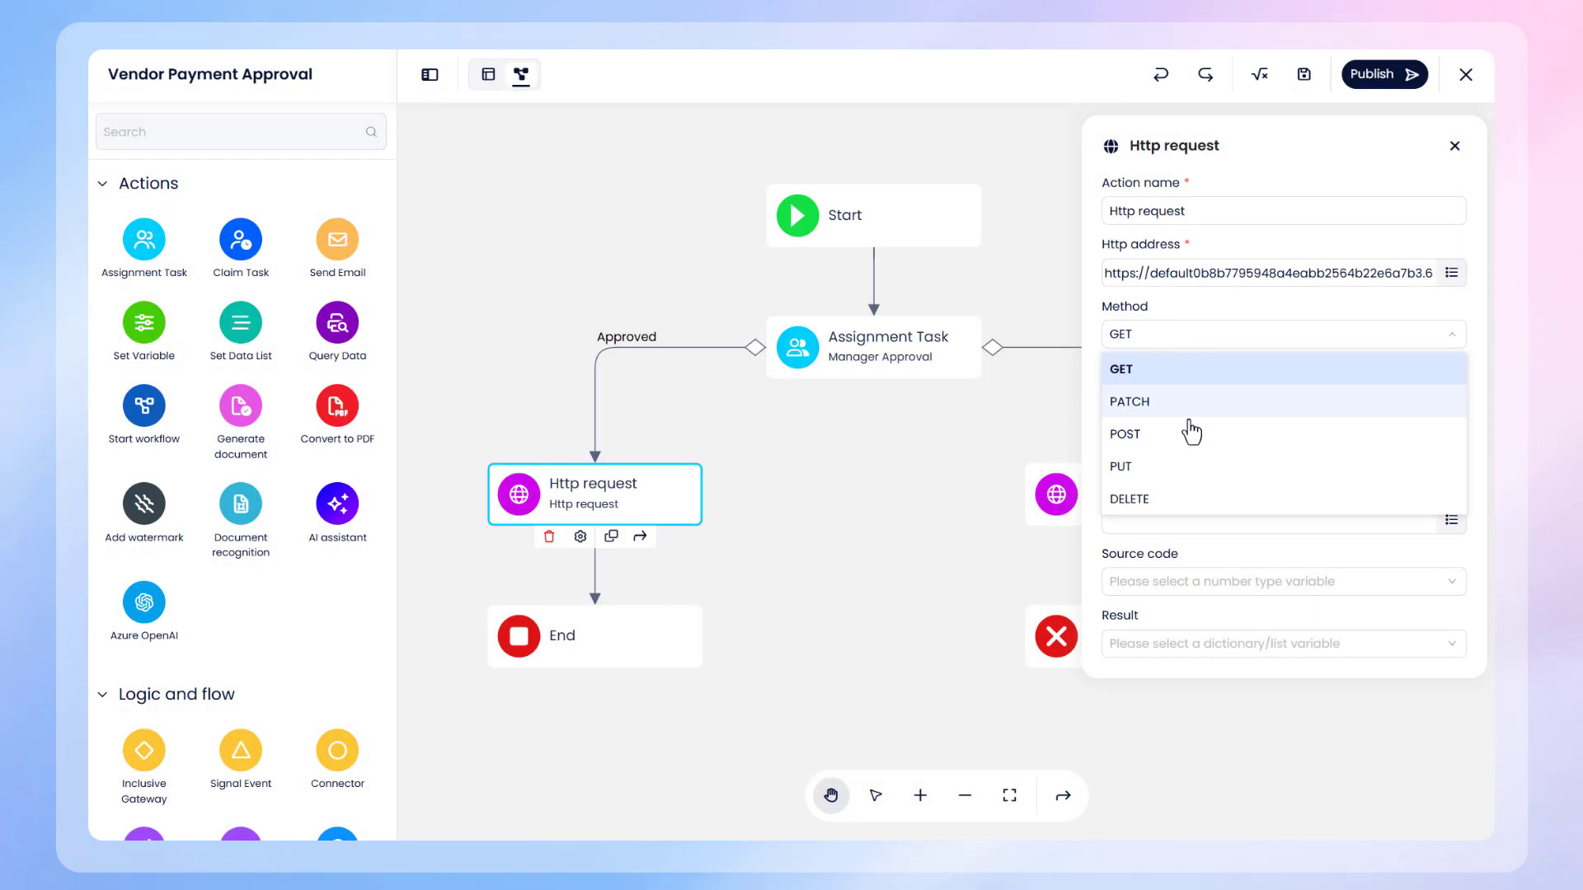
click(1194, 431)
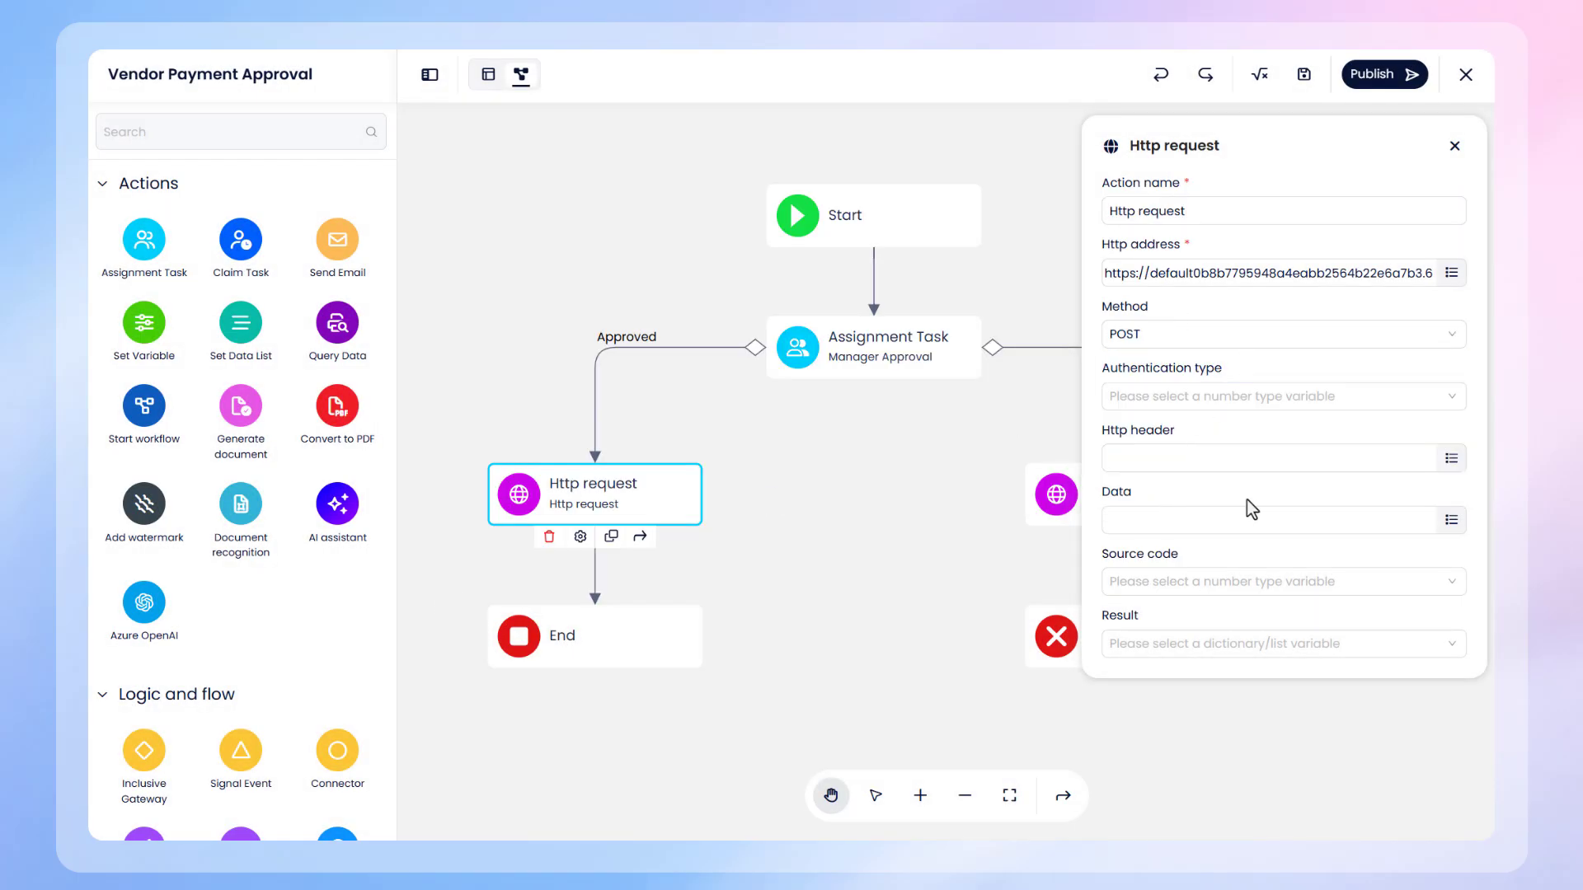
click(1450, 520)
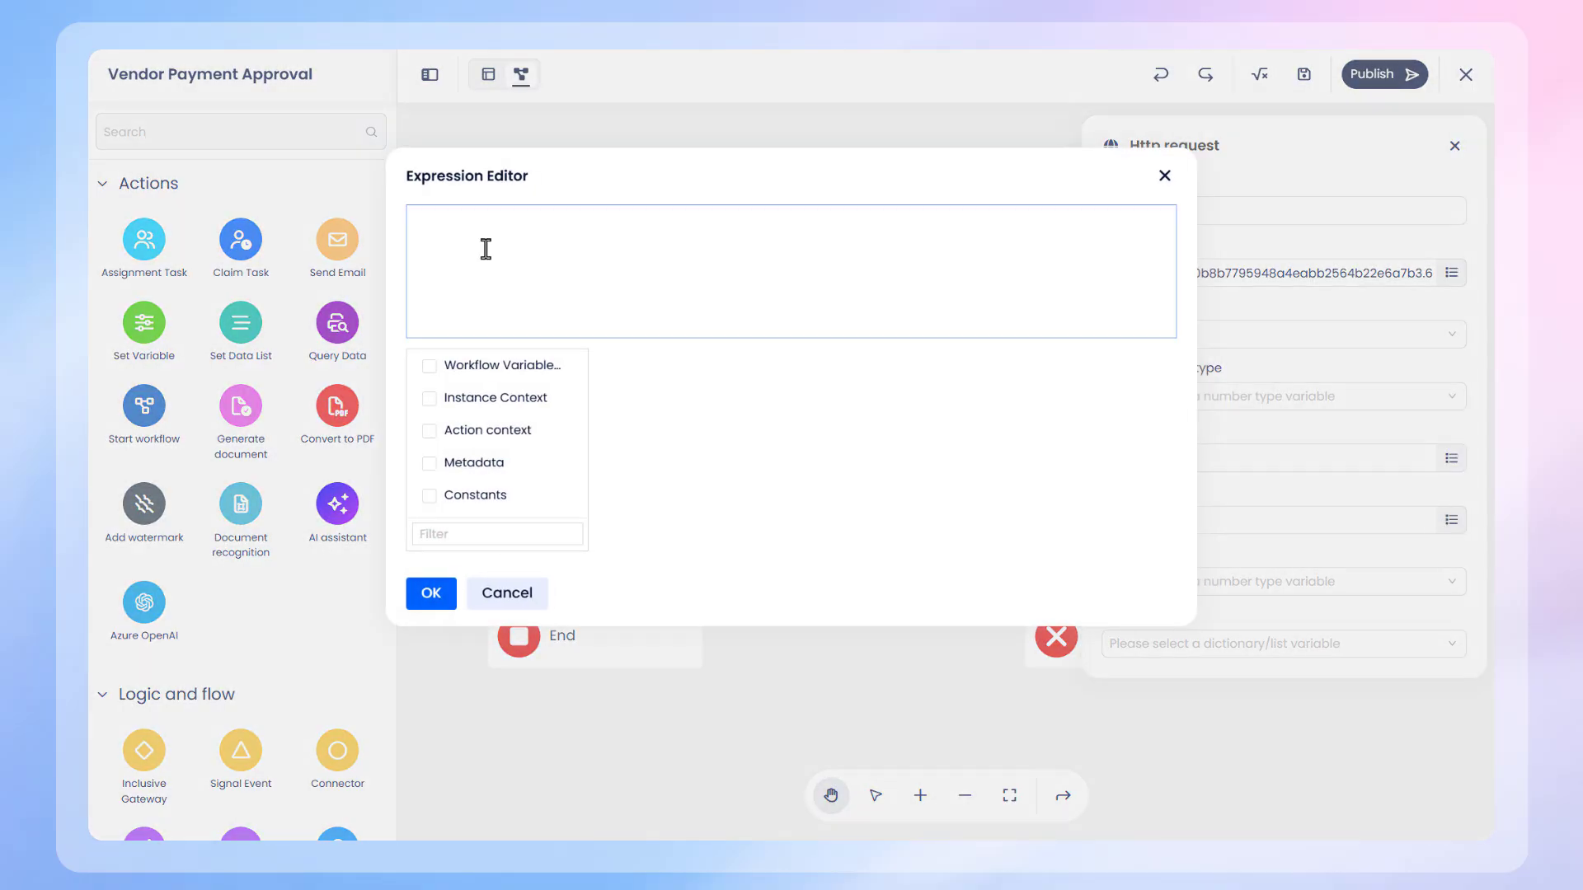
click(704, 286)
key(ctrl+v)
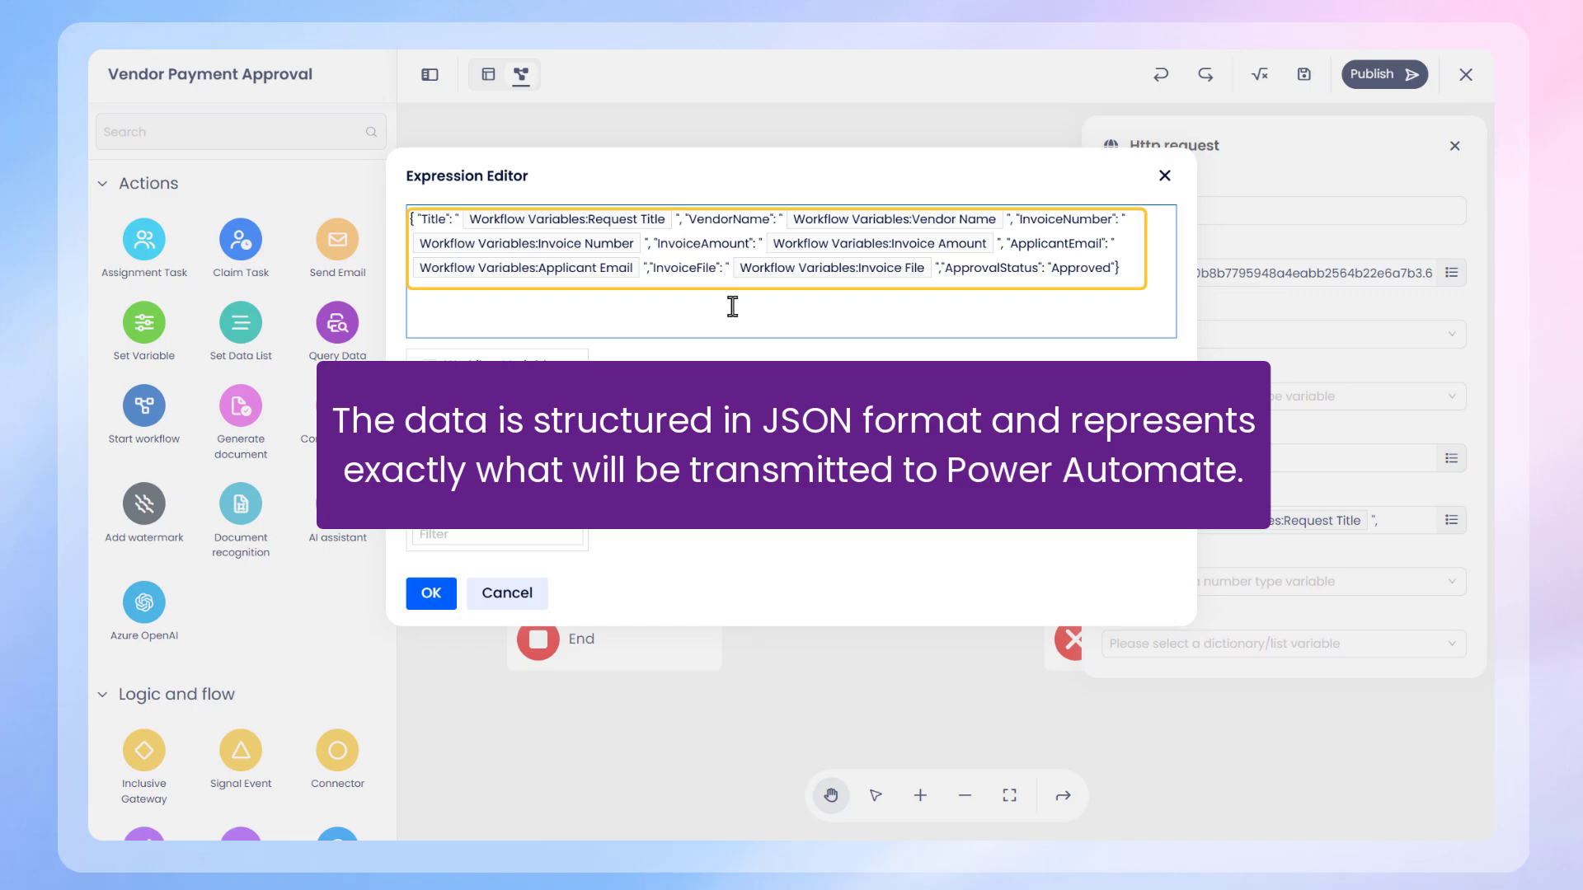
click(430, 594)
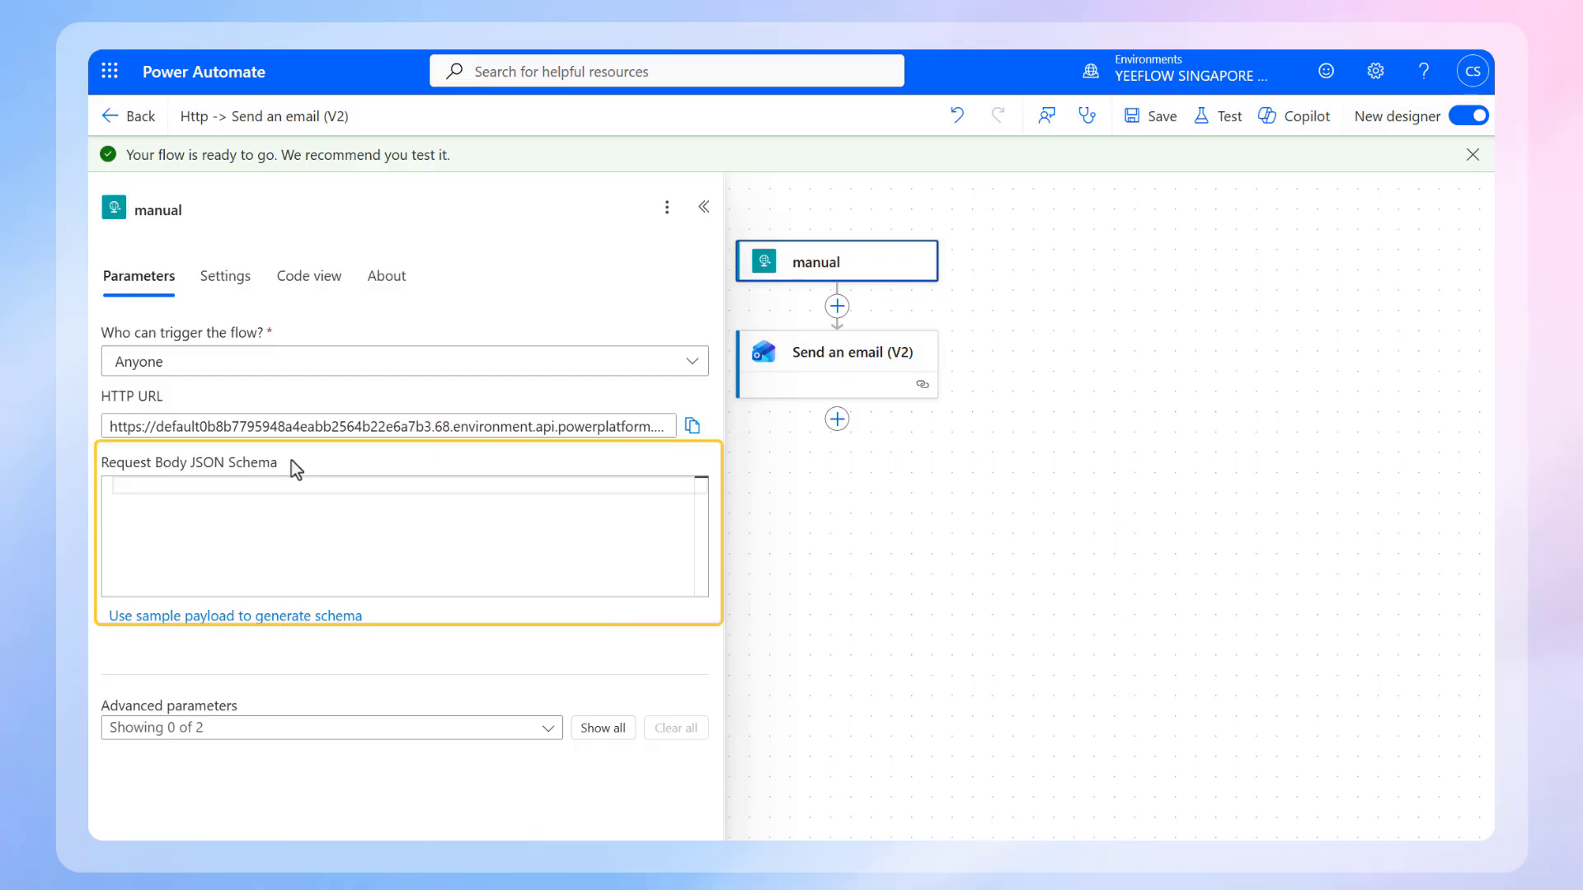
Step: In Power Automate, fill the manual trigger's Request Body JSON Schema with string properties for the vendor, invoice, applicant email and approval status fields
click(135, 484)
key(ctrl+v)
scroll(424, 572, down, 3)
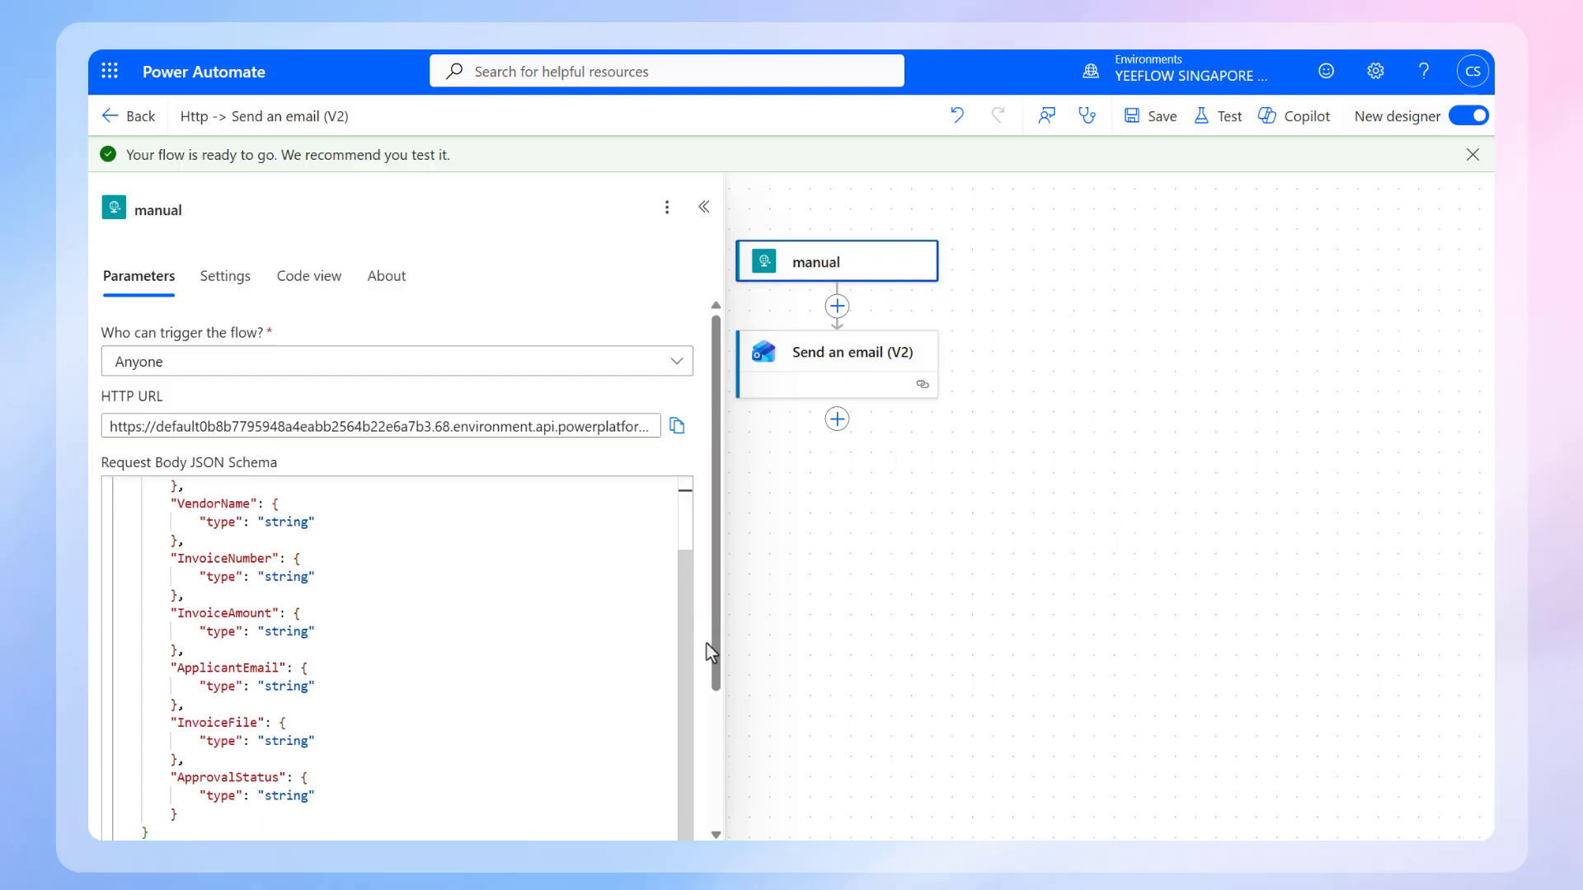
scroll(710, 654, down, 2)
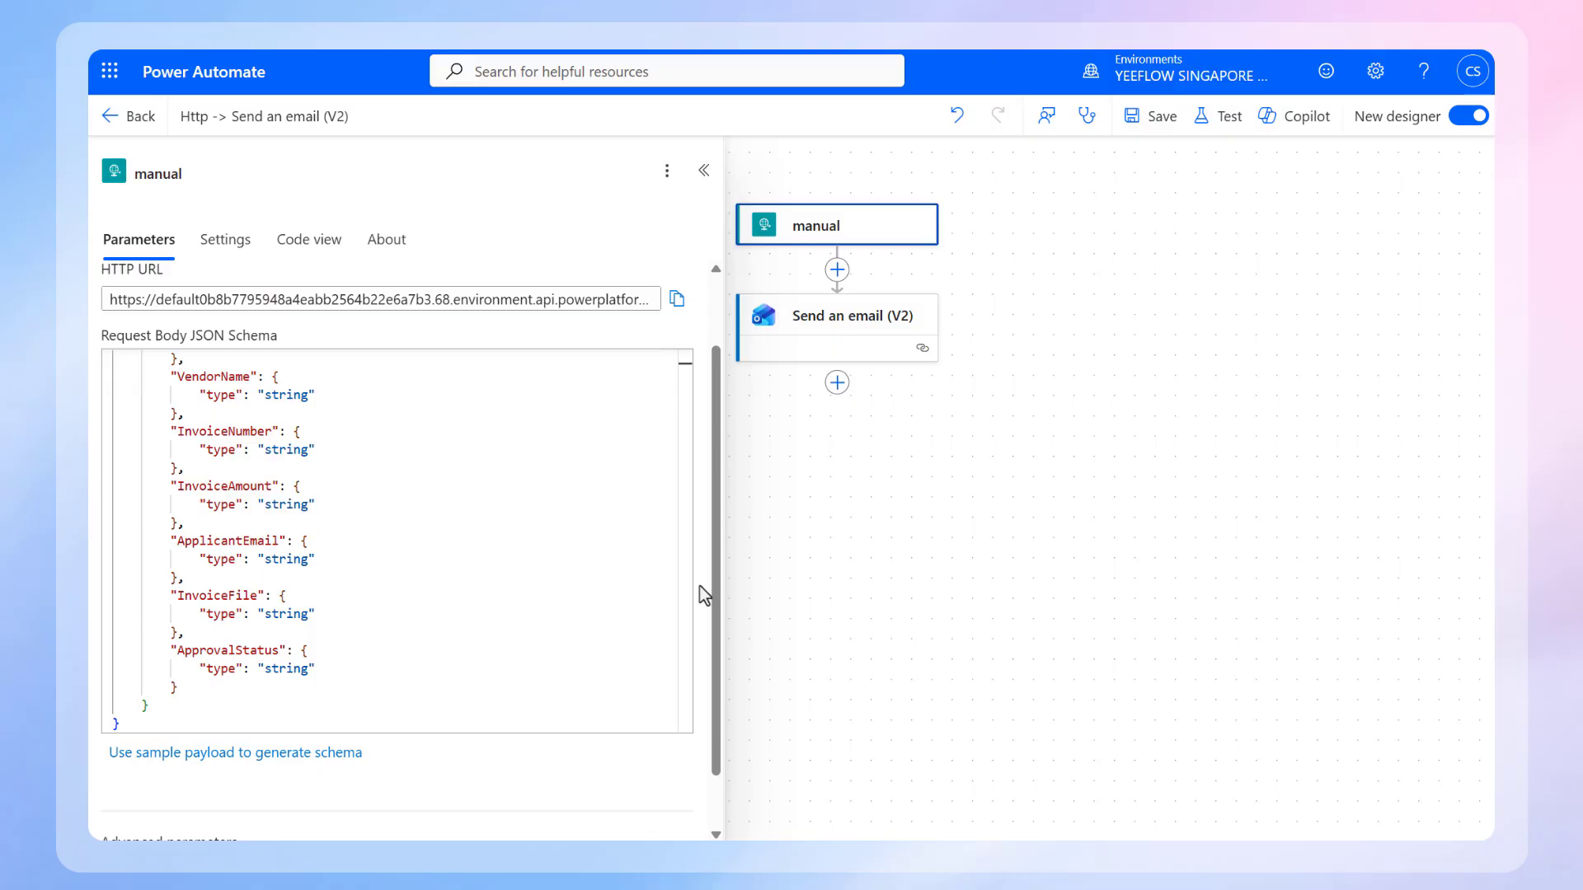
click(822, 742)
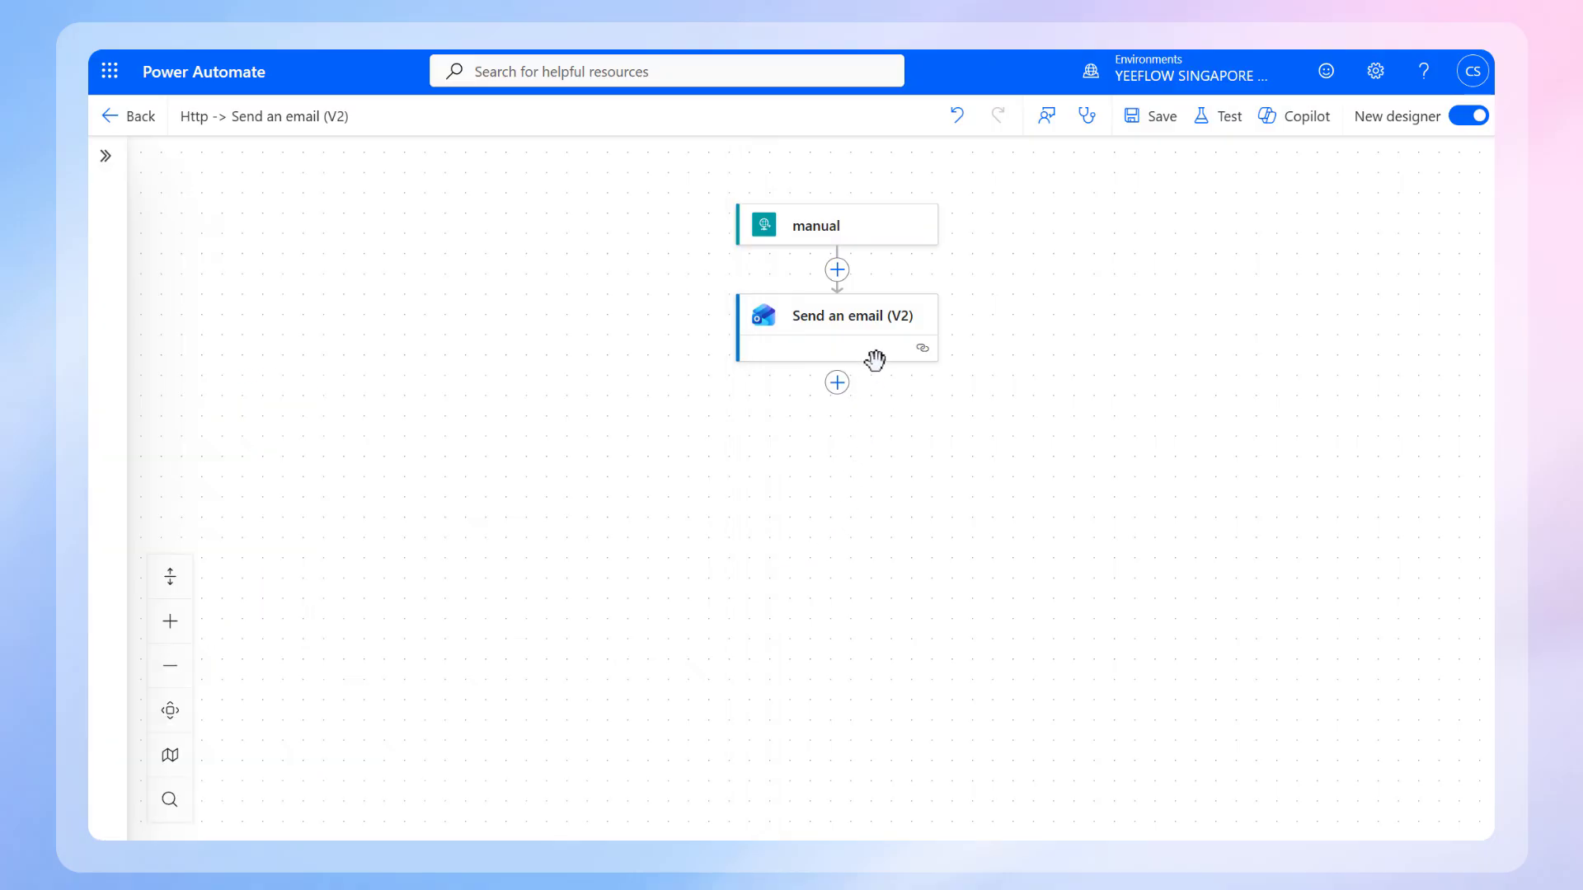
Step: Insert a SharePoint Create item action after the manual trigger, using the YeeflowIntegration site, and open its list name choices
click(837, 269)
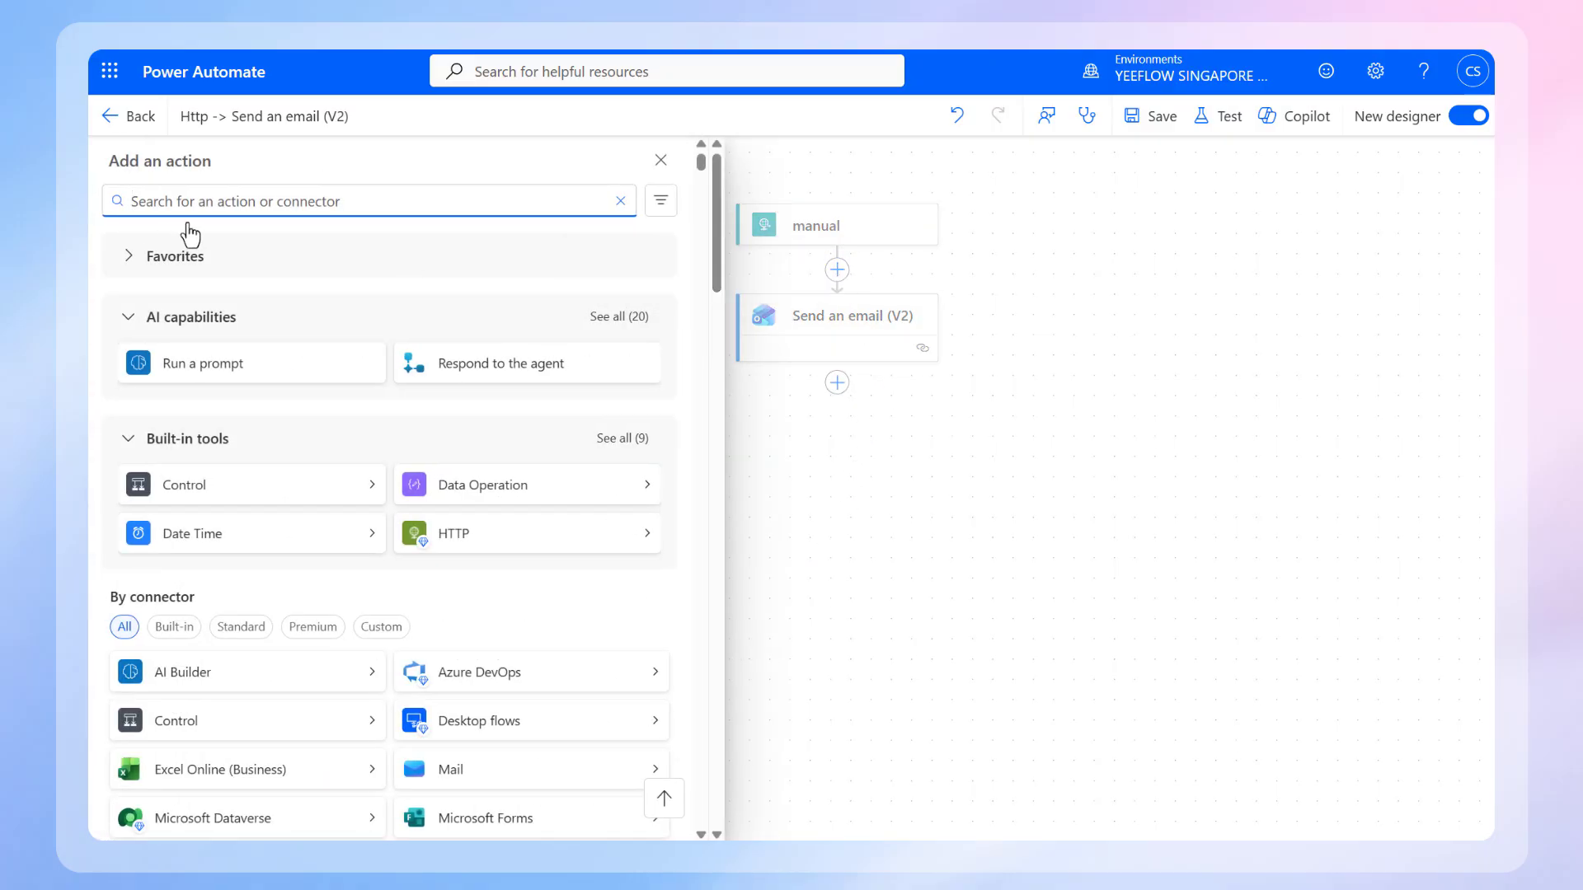
text(sharepoint)
click(264, 482)
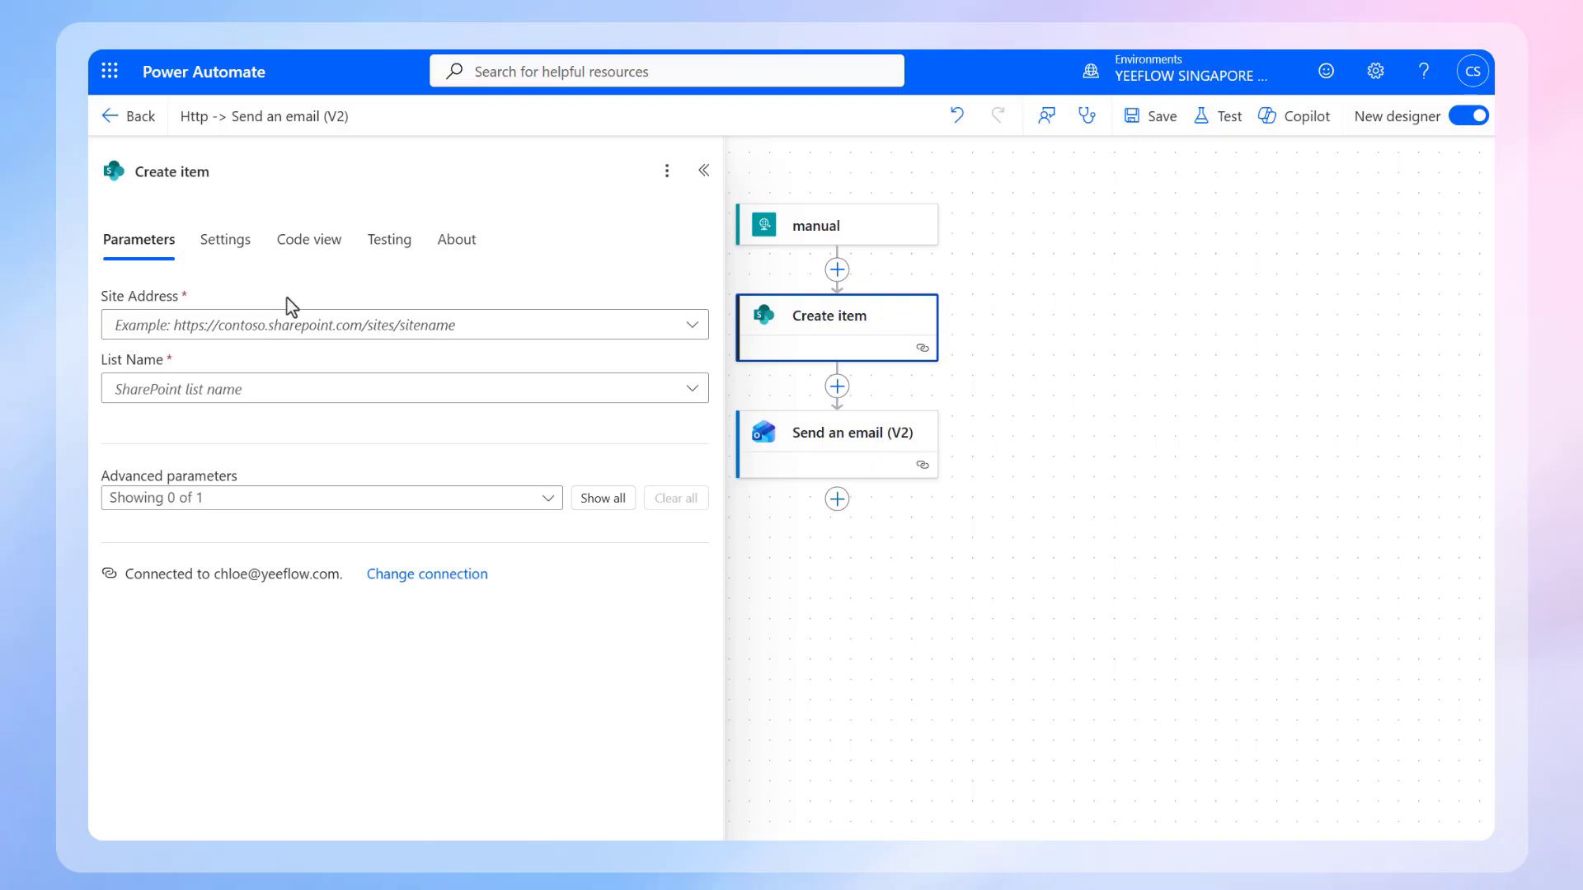
click(219, 327)
click(247, 359)
click(225, 385)
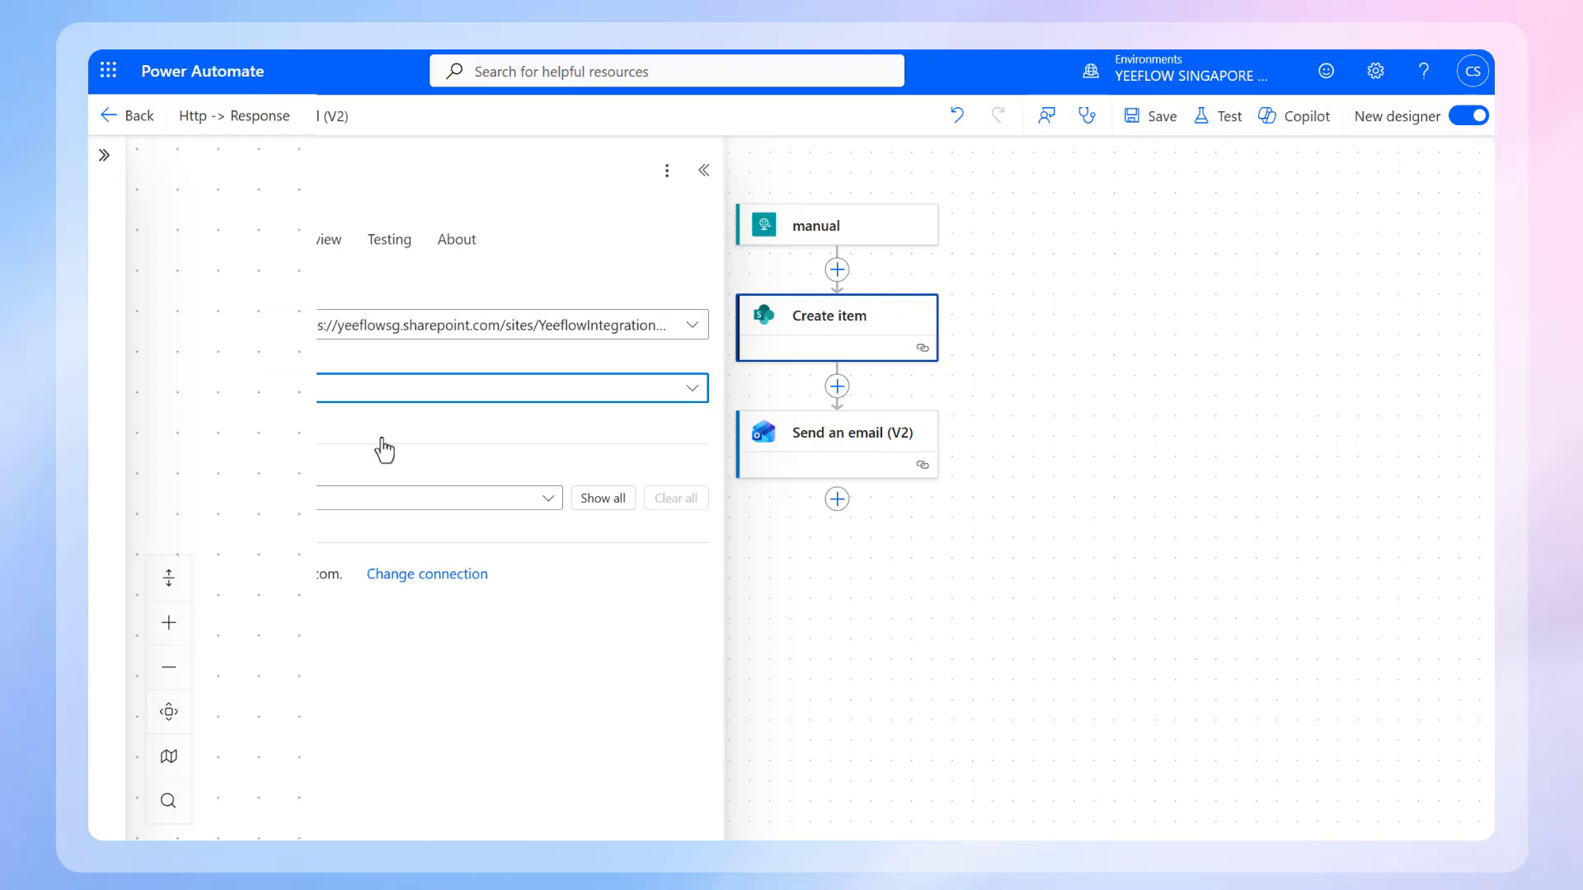
Step: Review the completed Http -> Response flow's actions and examine the Create item action's site, list and field mappings
scroll(1425, 443, down, 2)
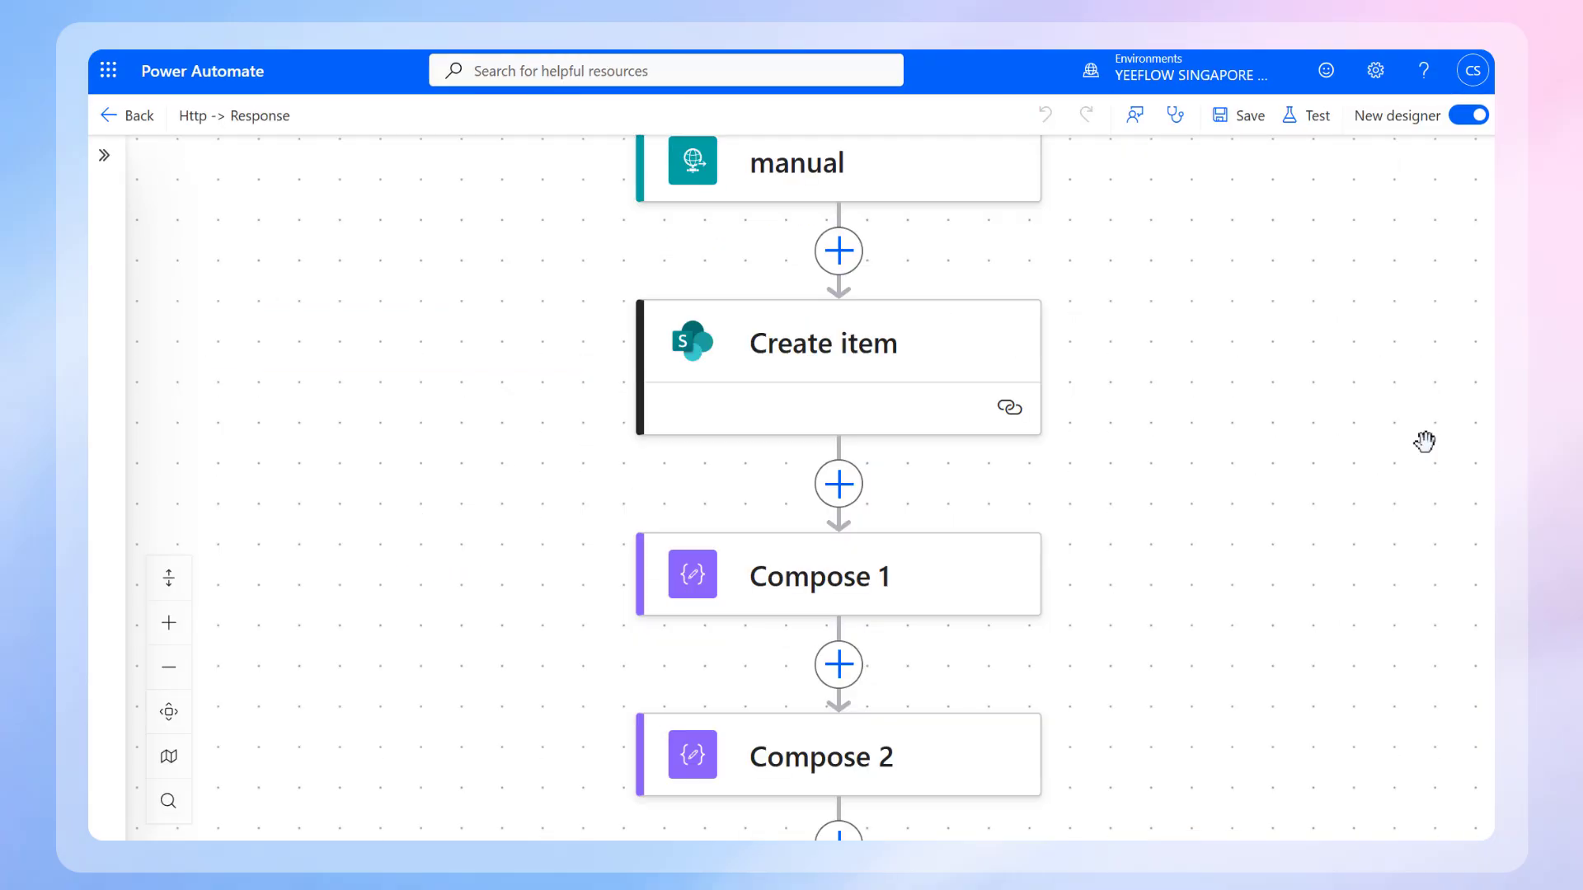
scroll(1425, 443, down, 5)
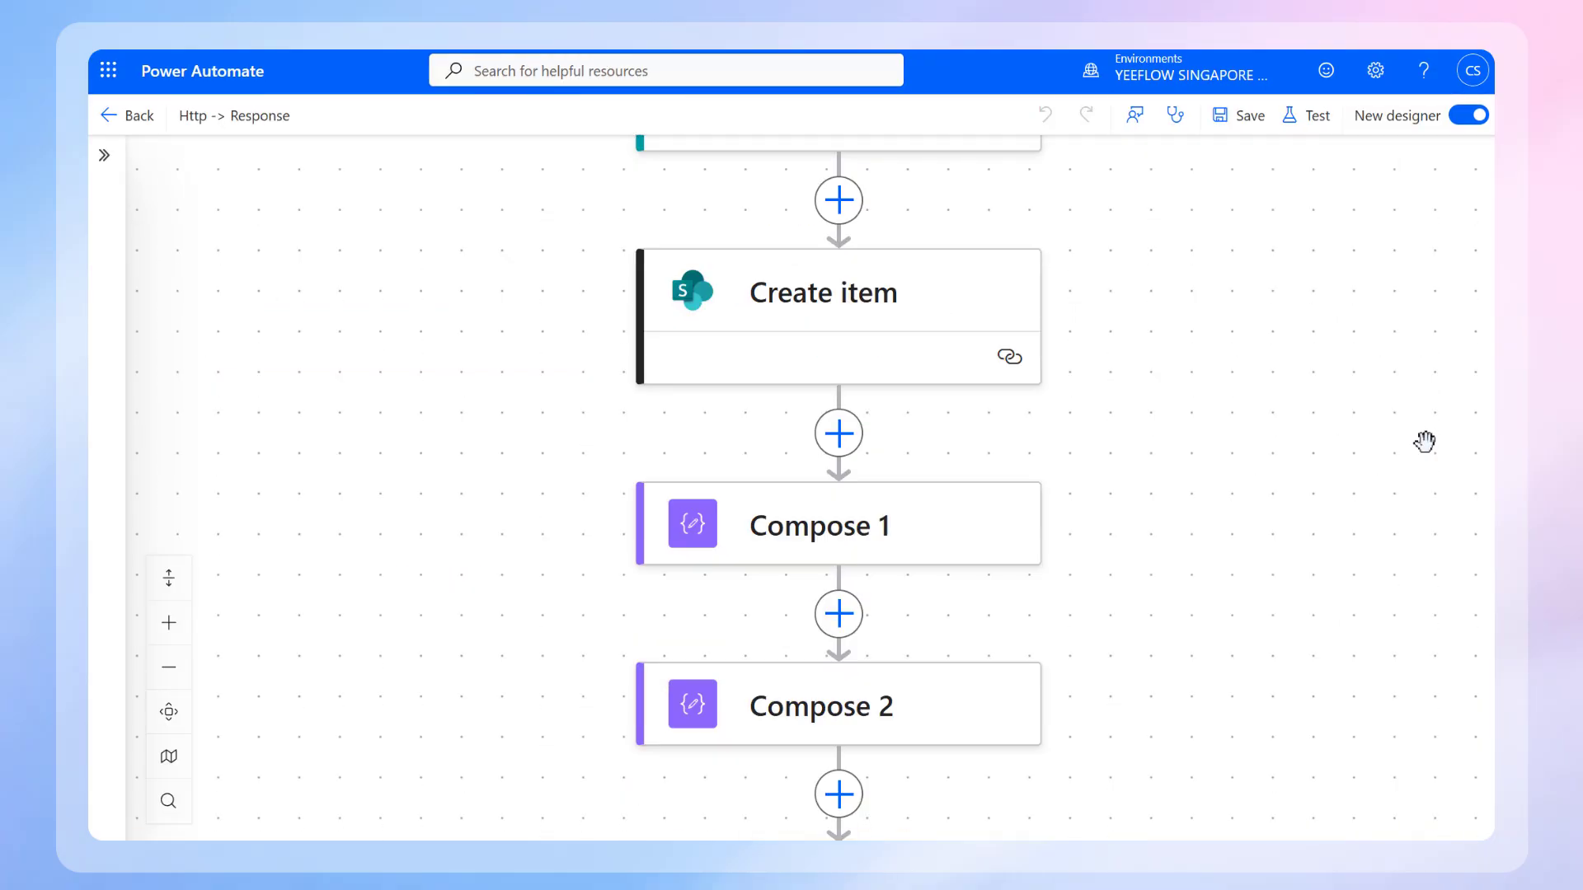
scroll(1425, 442, down, 6)
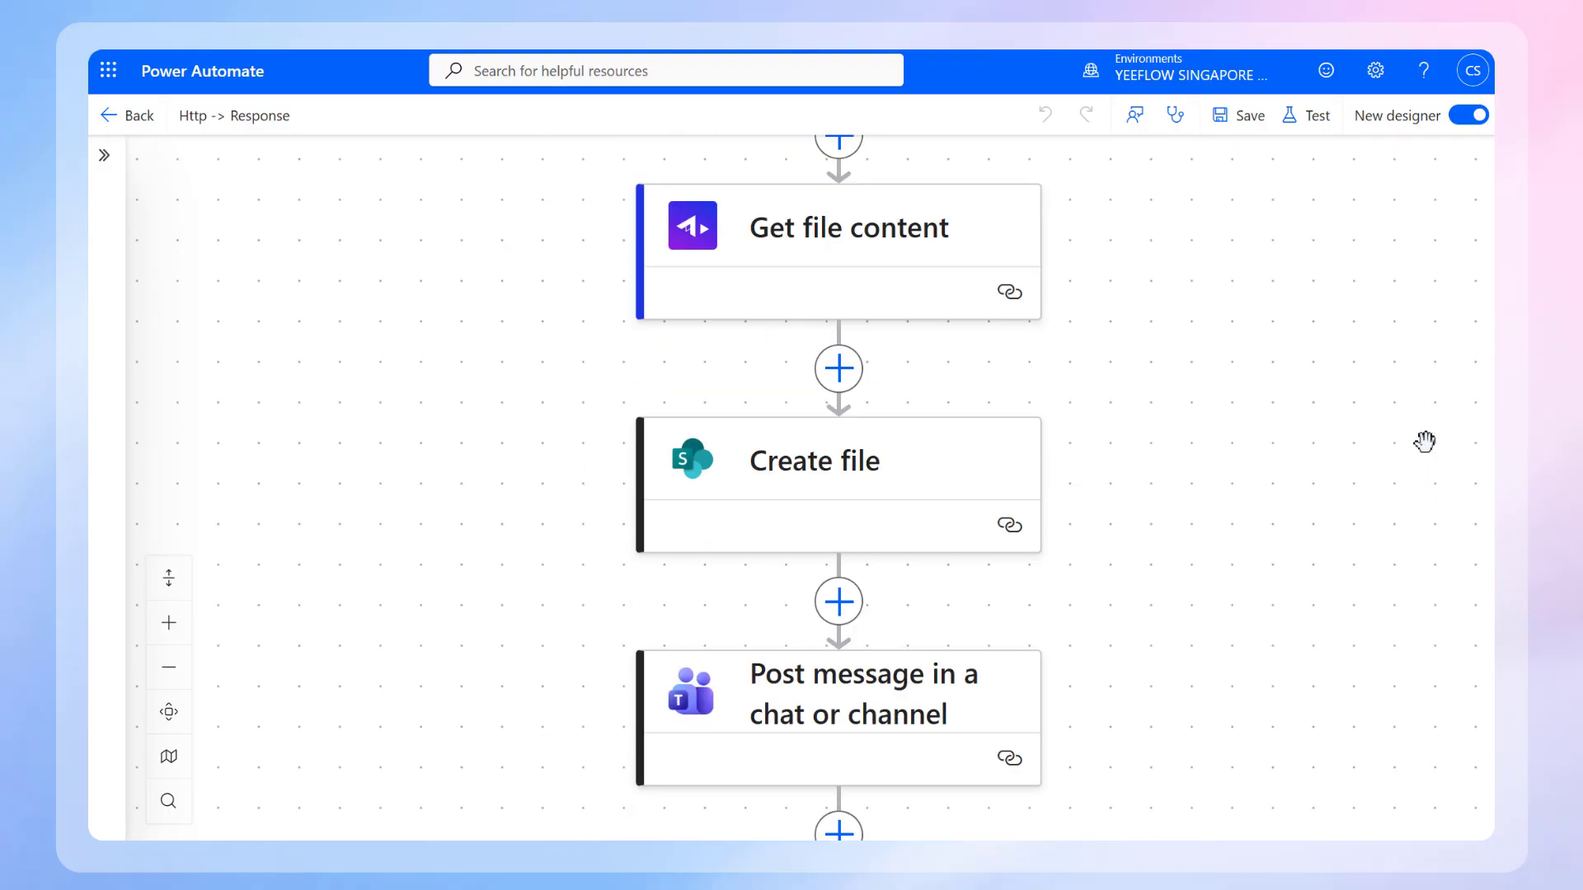
scroll(1425, 442, up, 12)
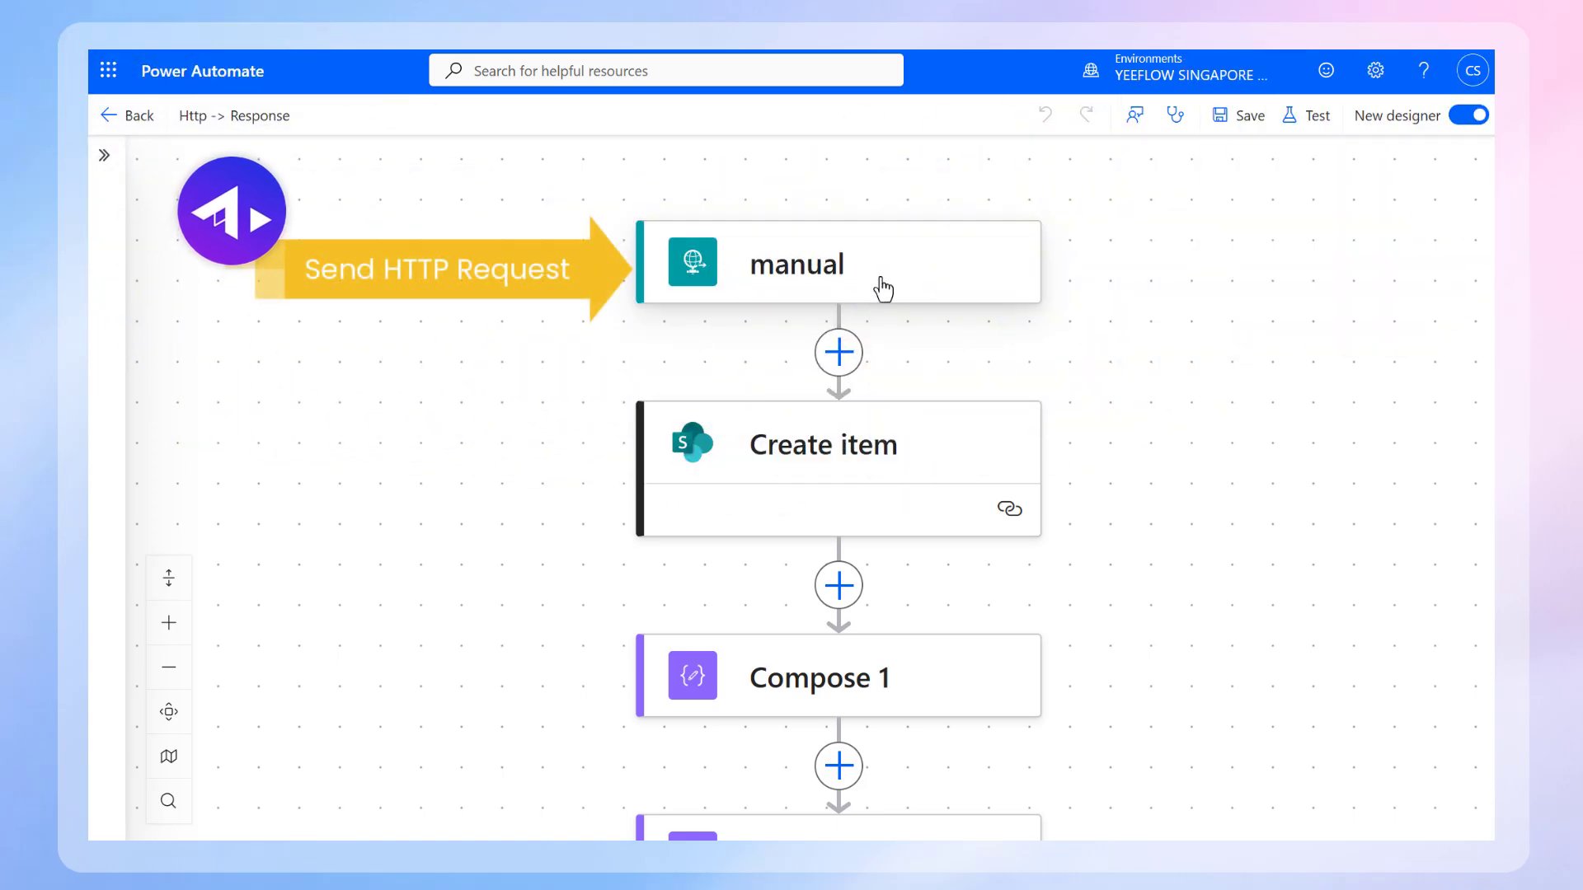
click(881, 289)
click(1105, 466)
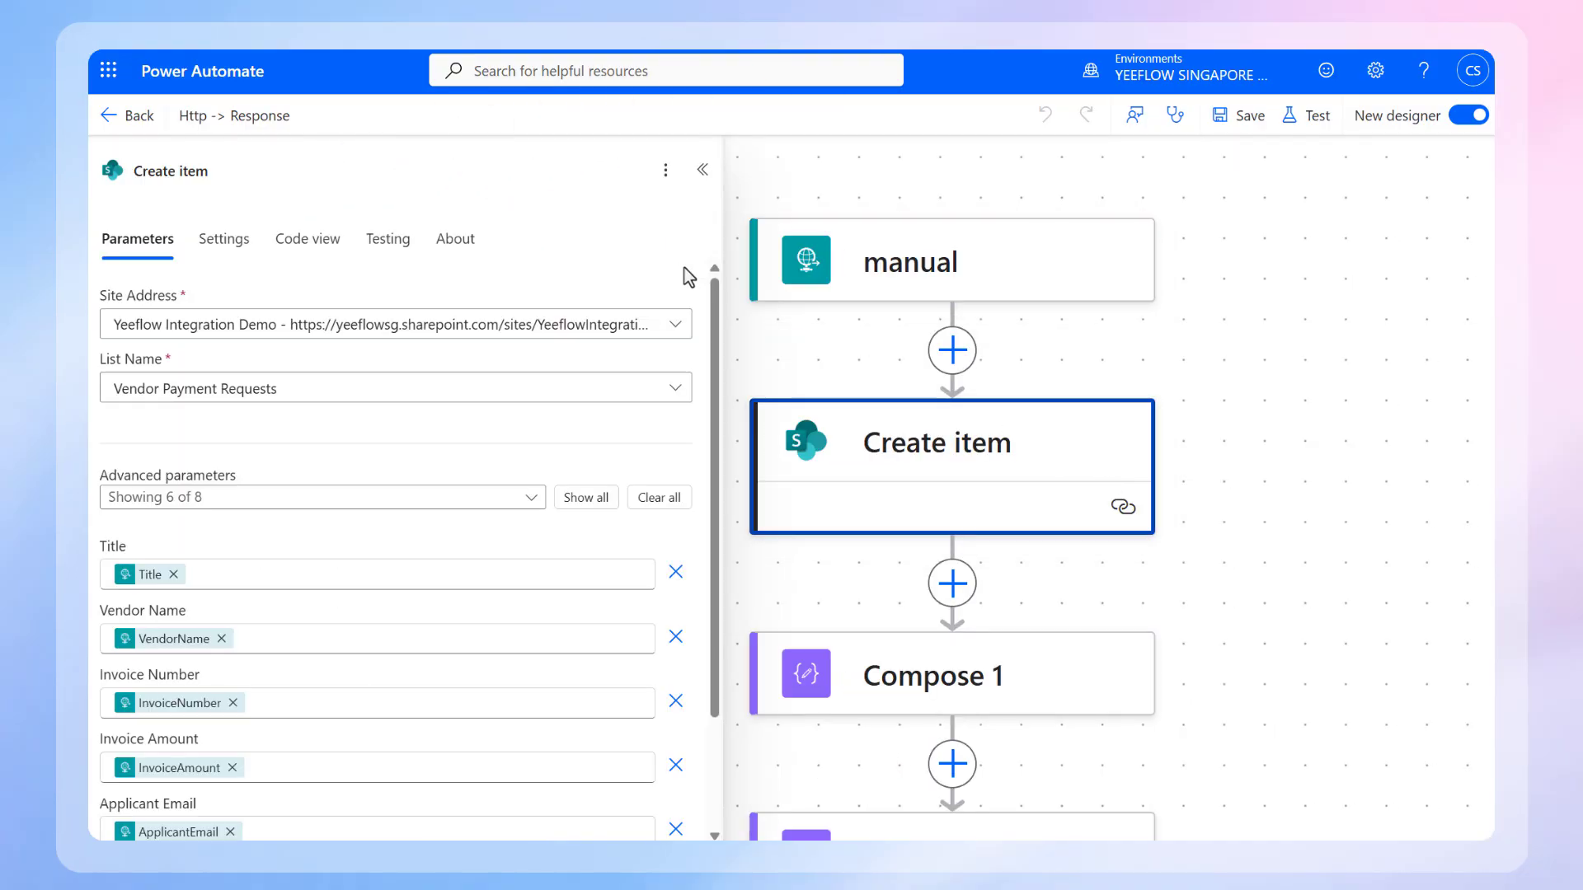
scroll(693, 278, down, 3)
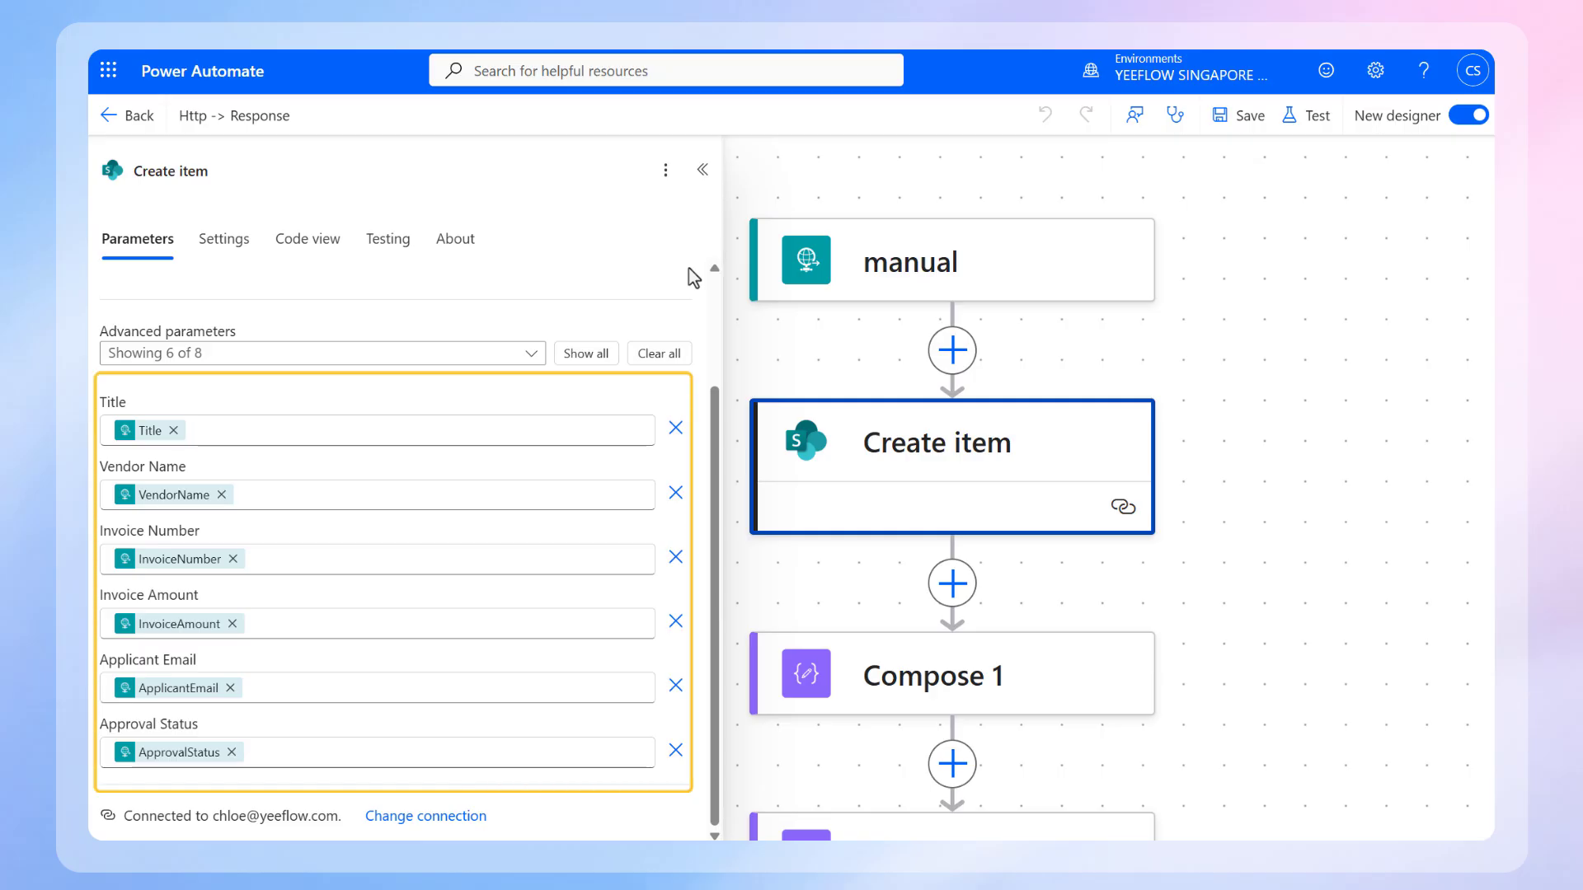
click(1186, 367)
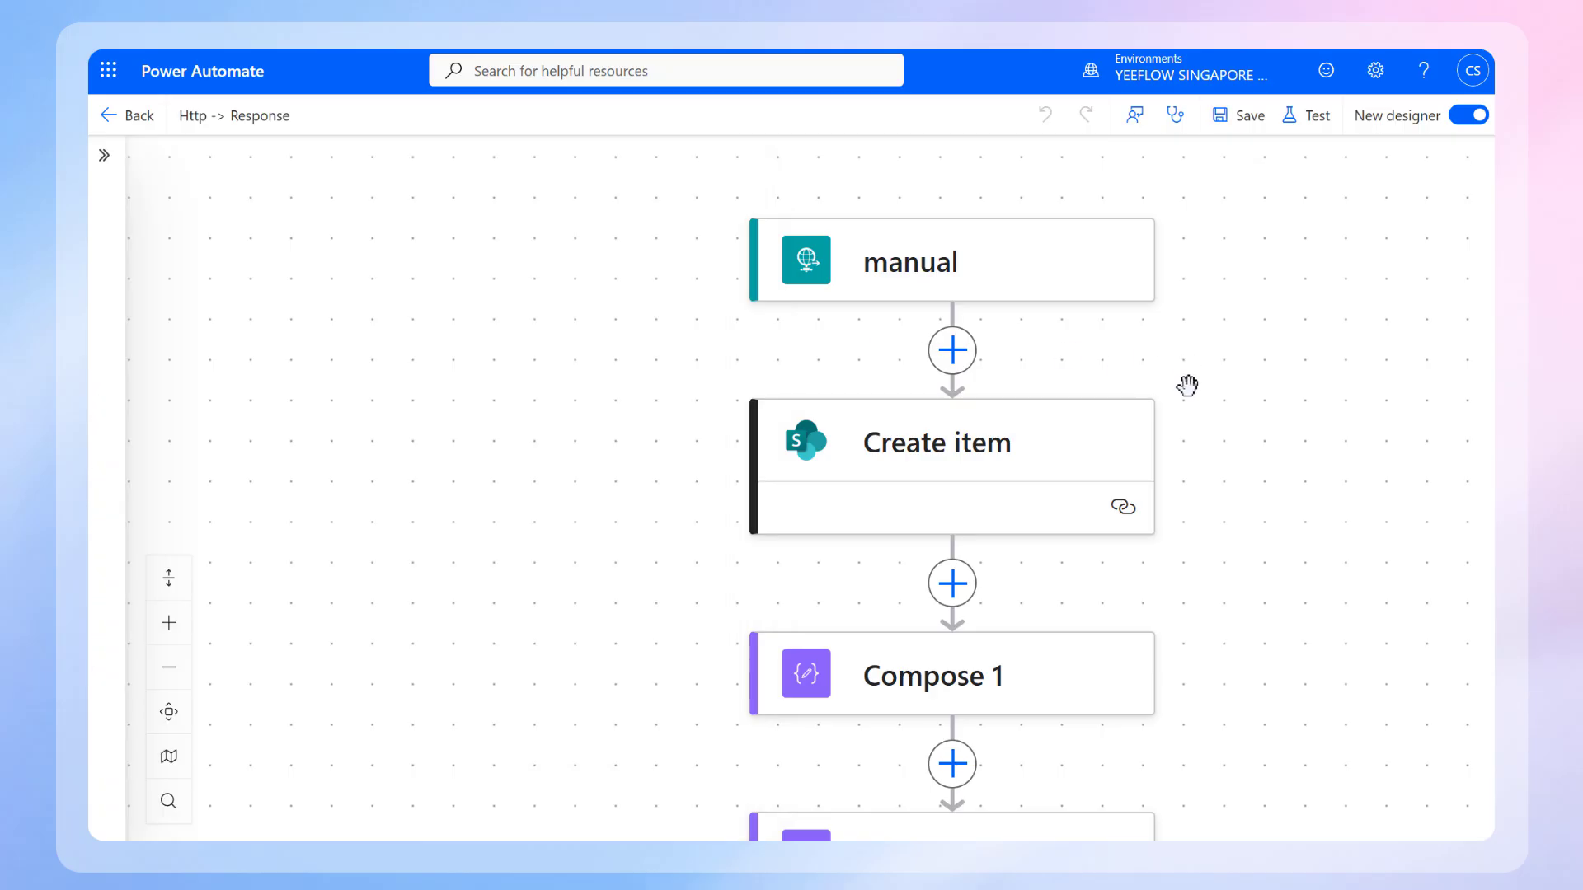
Step: Examine the InvoiceFile expressions used as inputs in the Compose 1 and Compose 2 actions
scroll(1187, 384, down, 3)
scroll(1187, 384, down, 1)
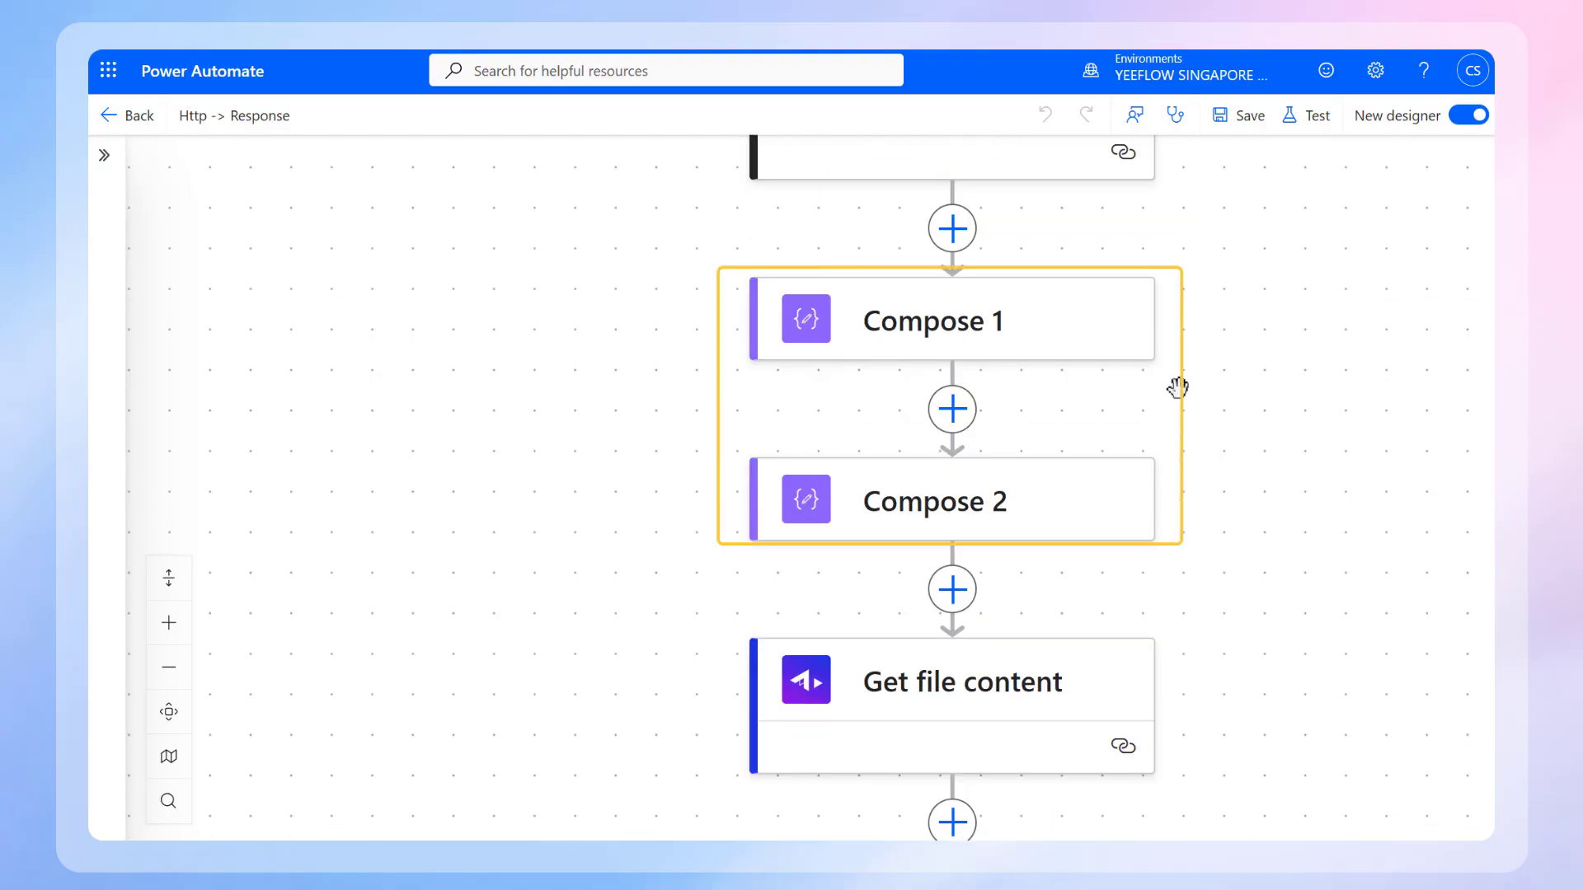
click(1070, 360)
click(140, 325)
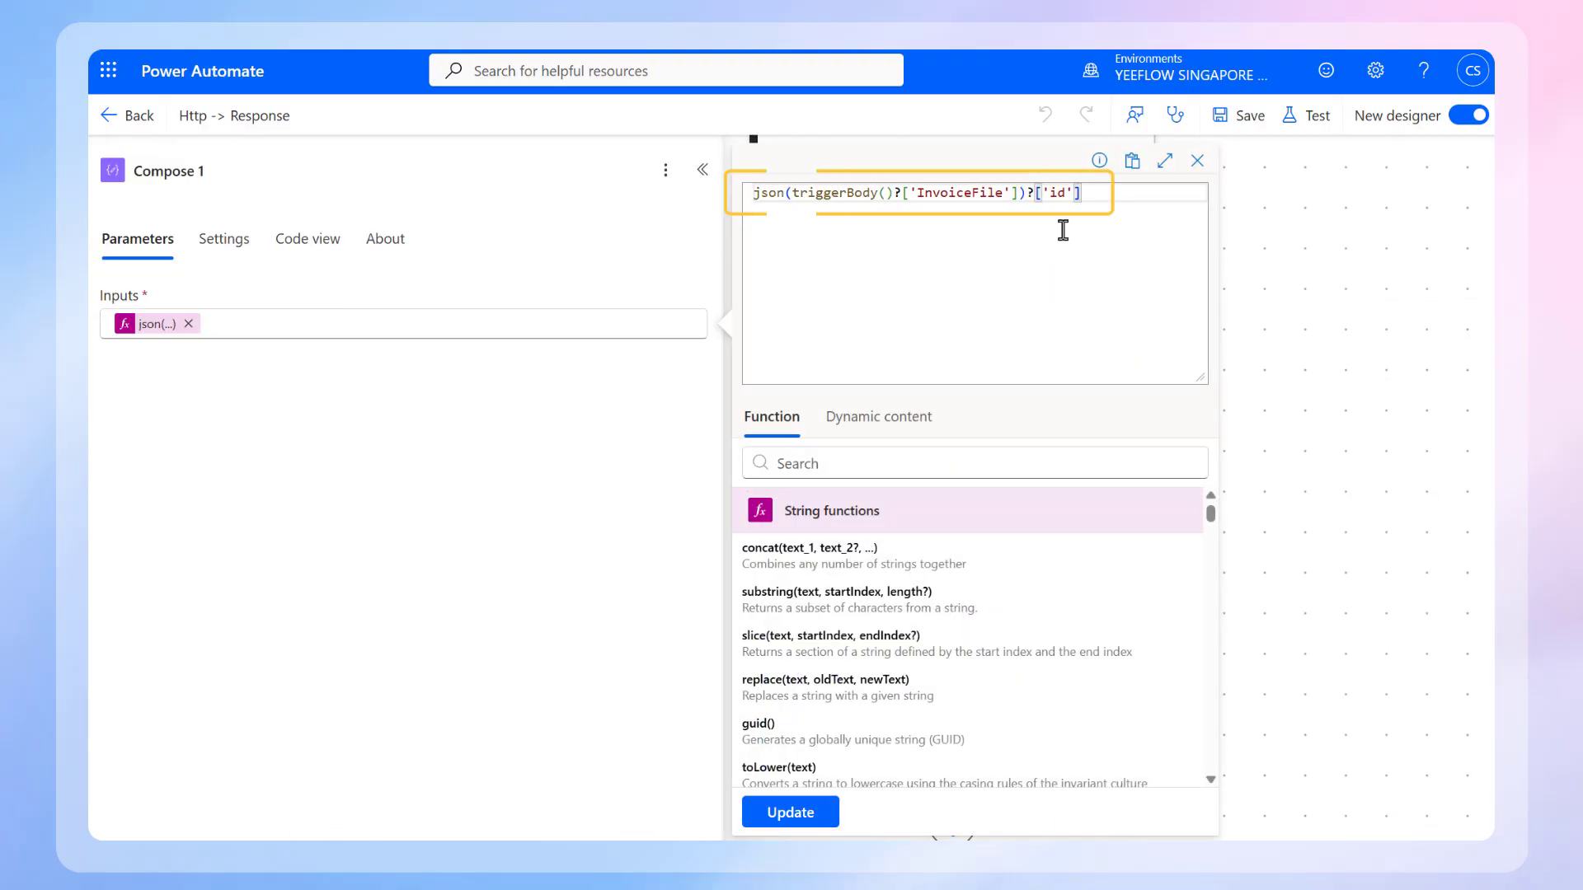
click(1060, 512)
click(153, 326)
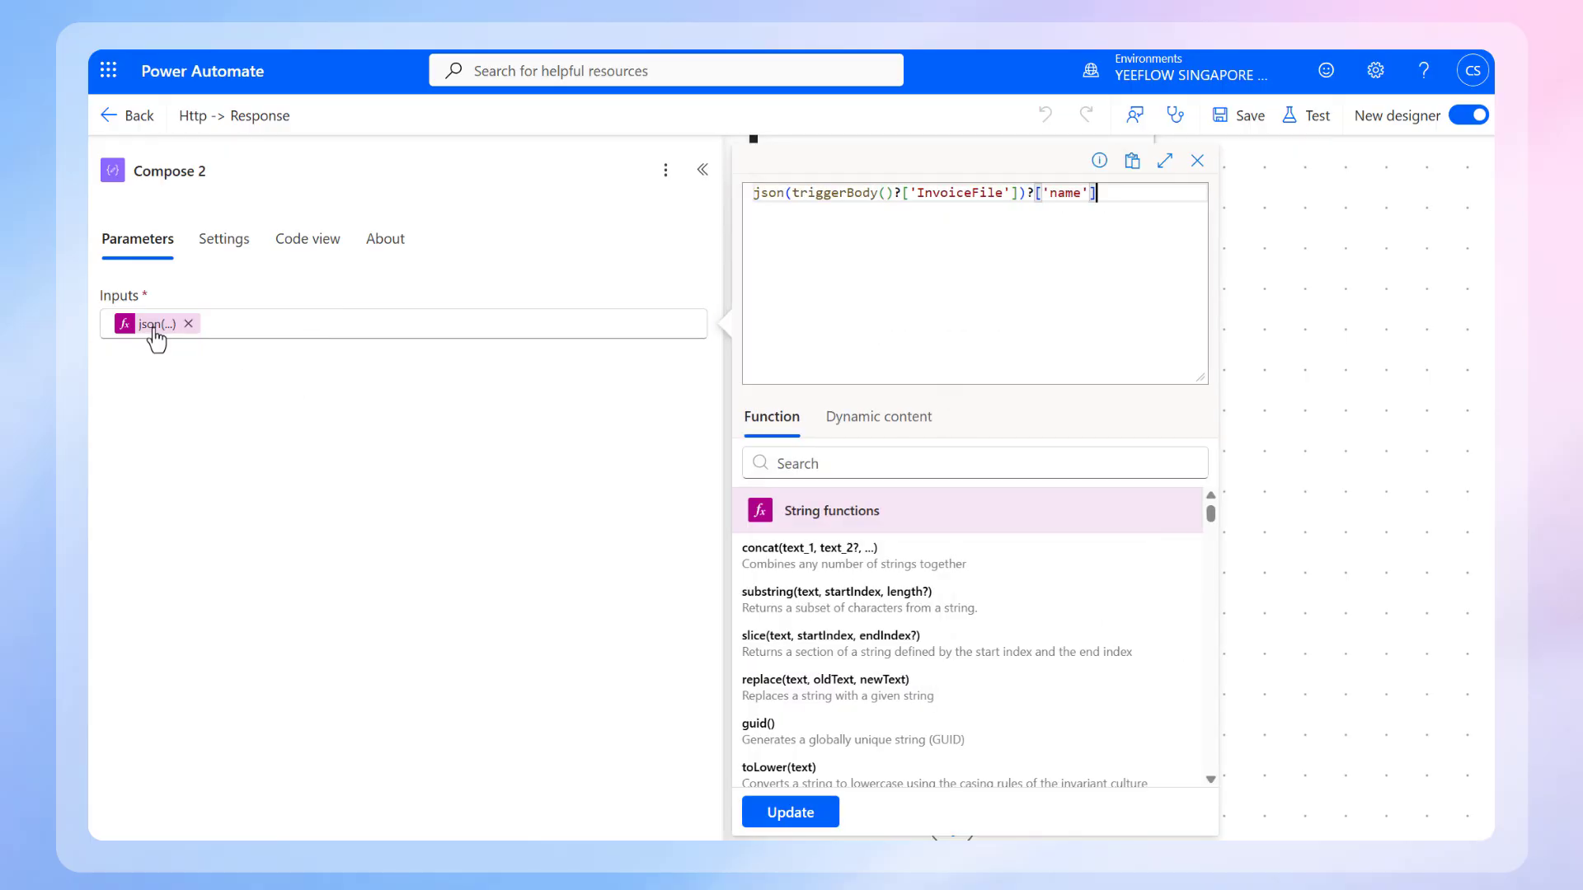
click(1290, 446)
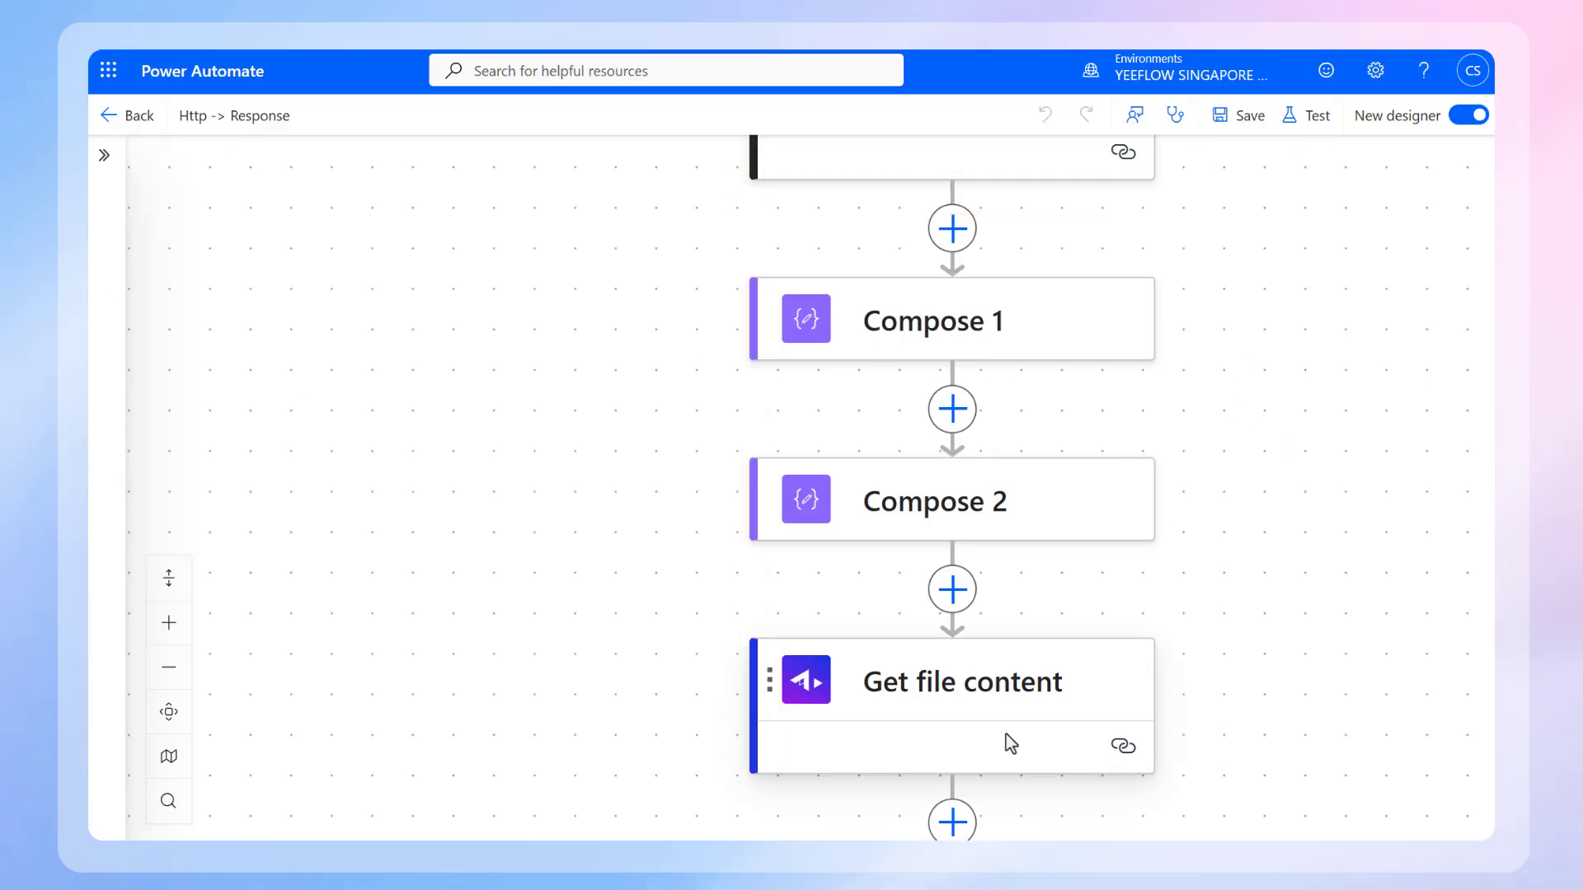
Step: Examine the File Identifier expression used in the Get file content action
click(1005, 733)
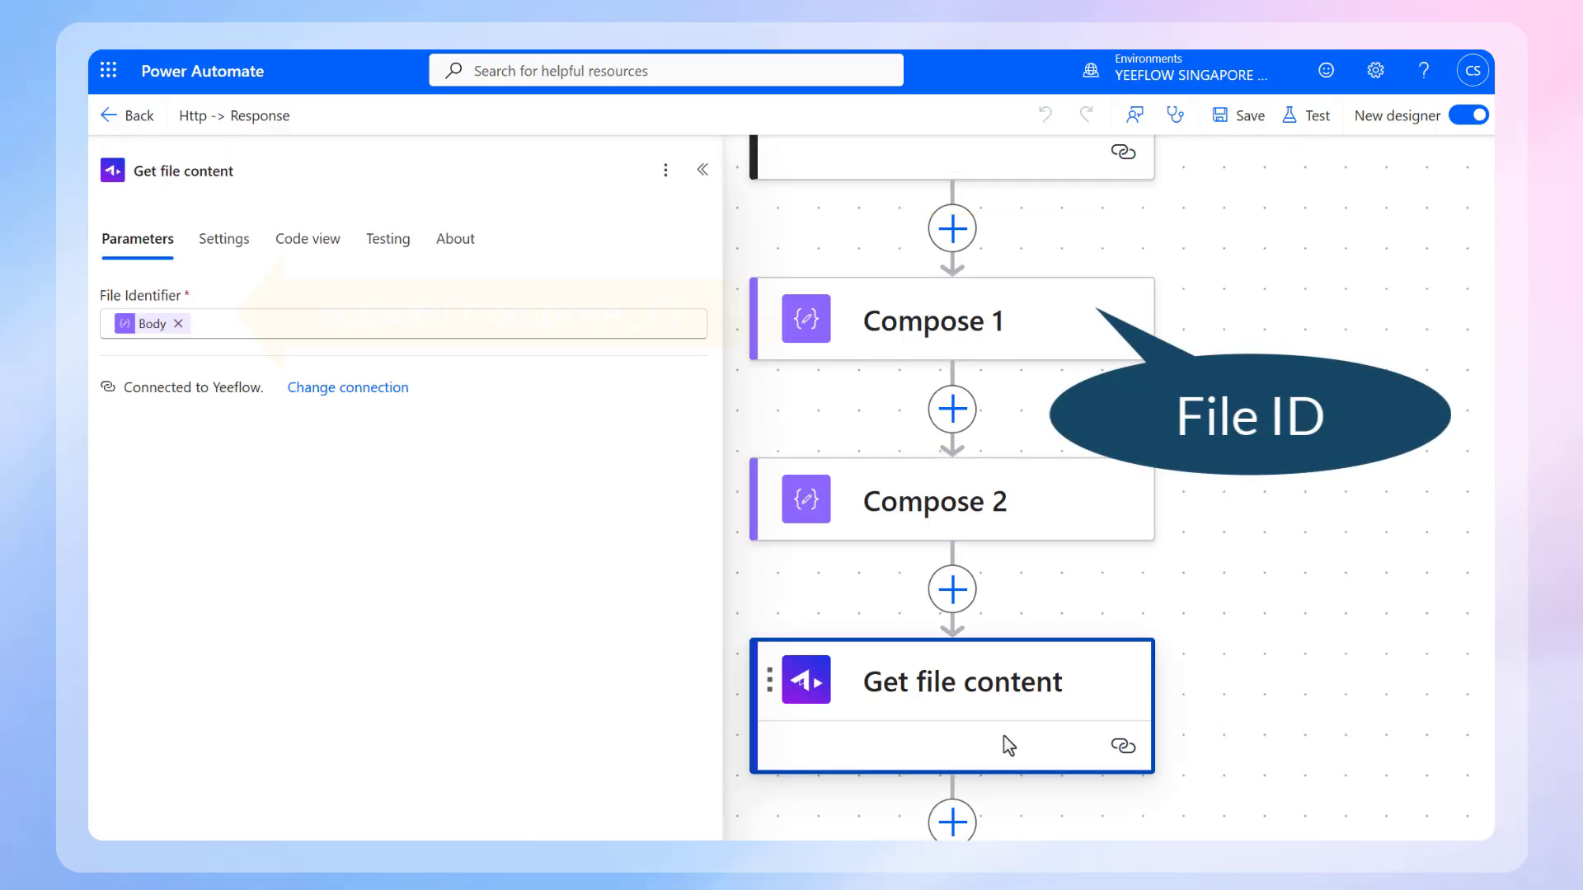
mouse_move(157, 339)
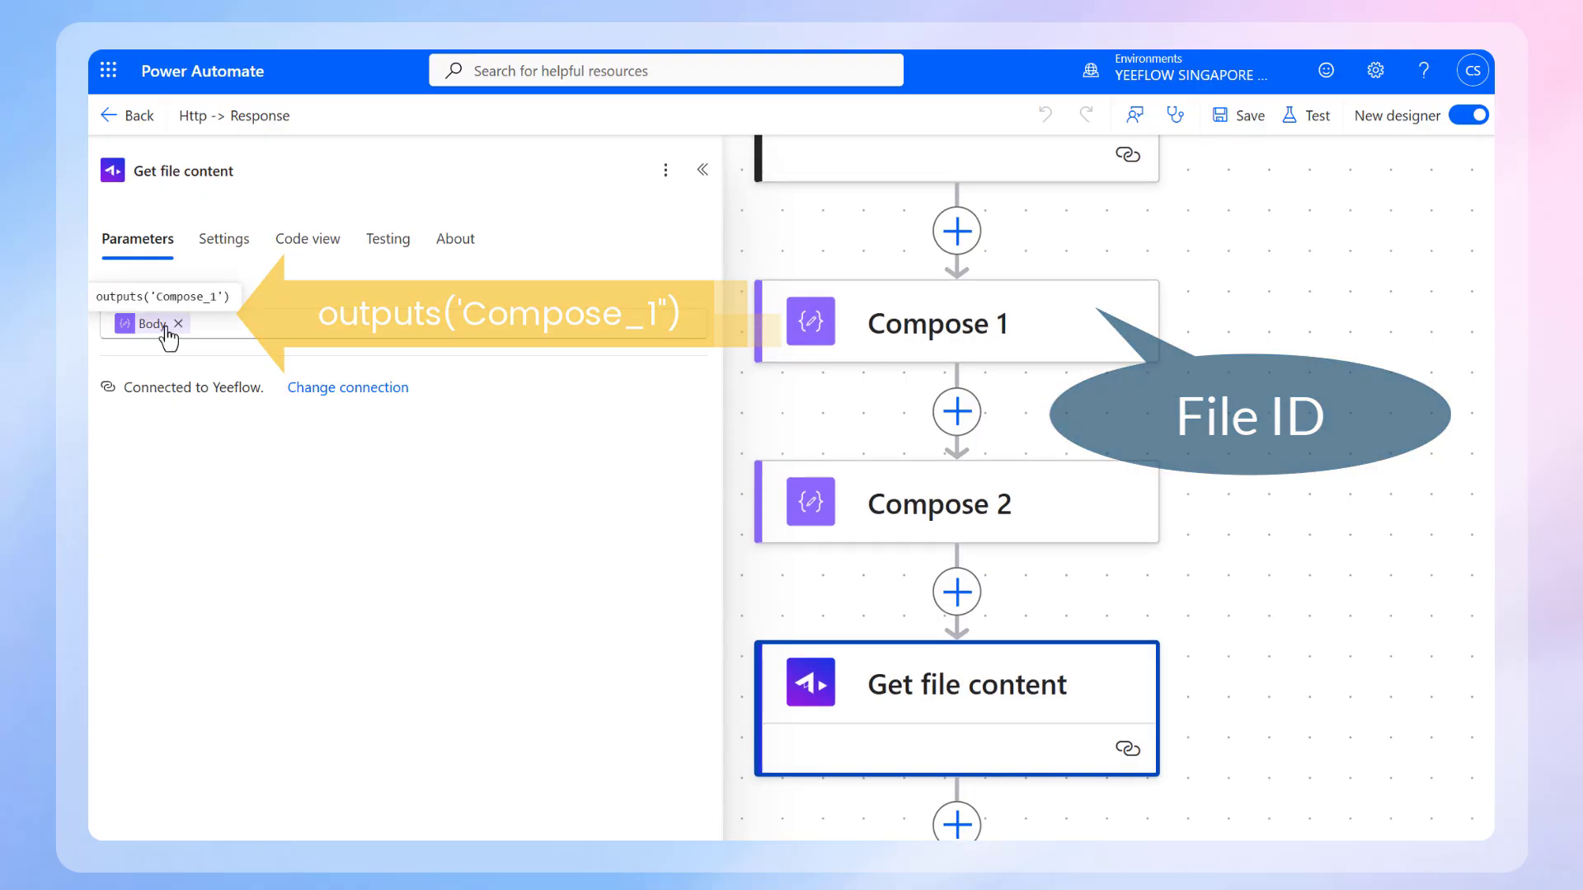
click(701, 172)
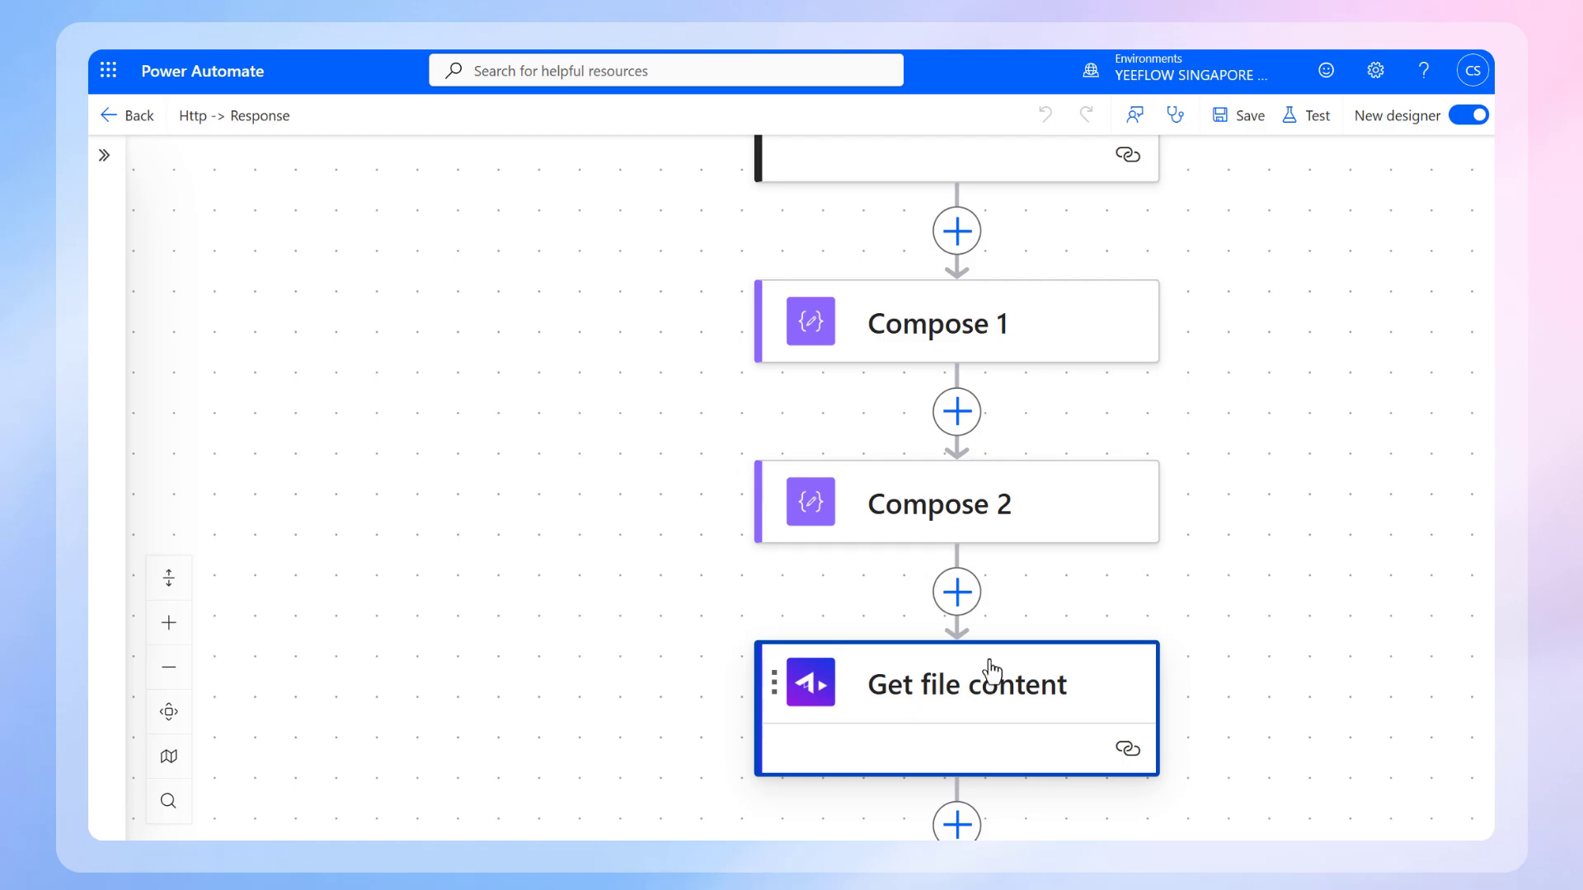
Step: Search the available actions for "yeeflow" and view the Yeeflow connector's full action list without adding one
click(956, 592)
text(yeeflow)
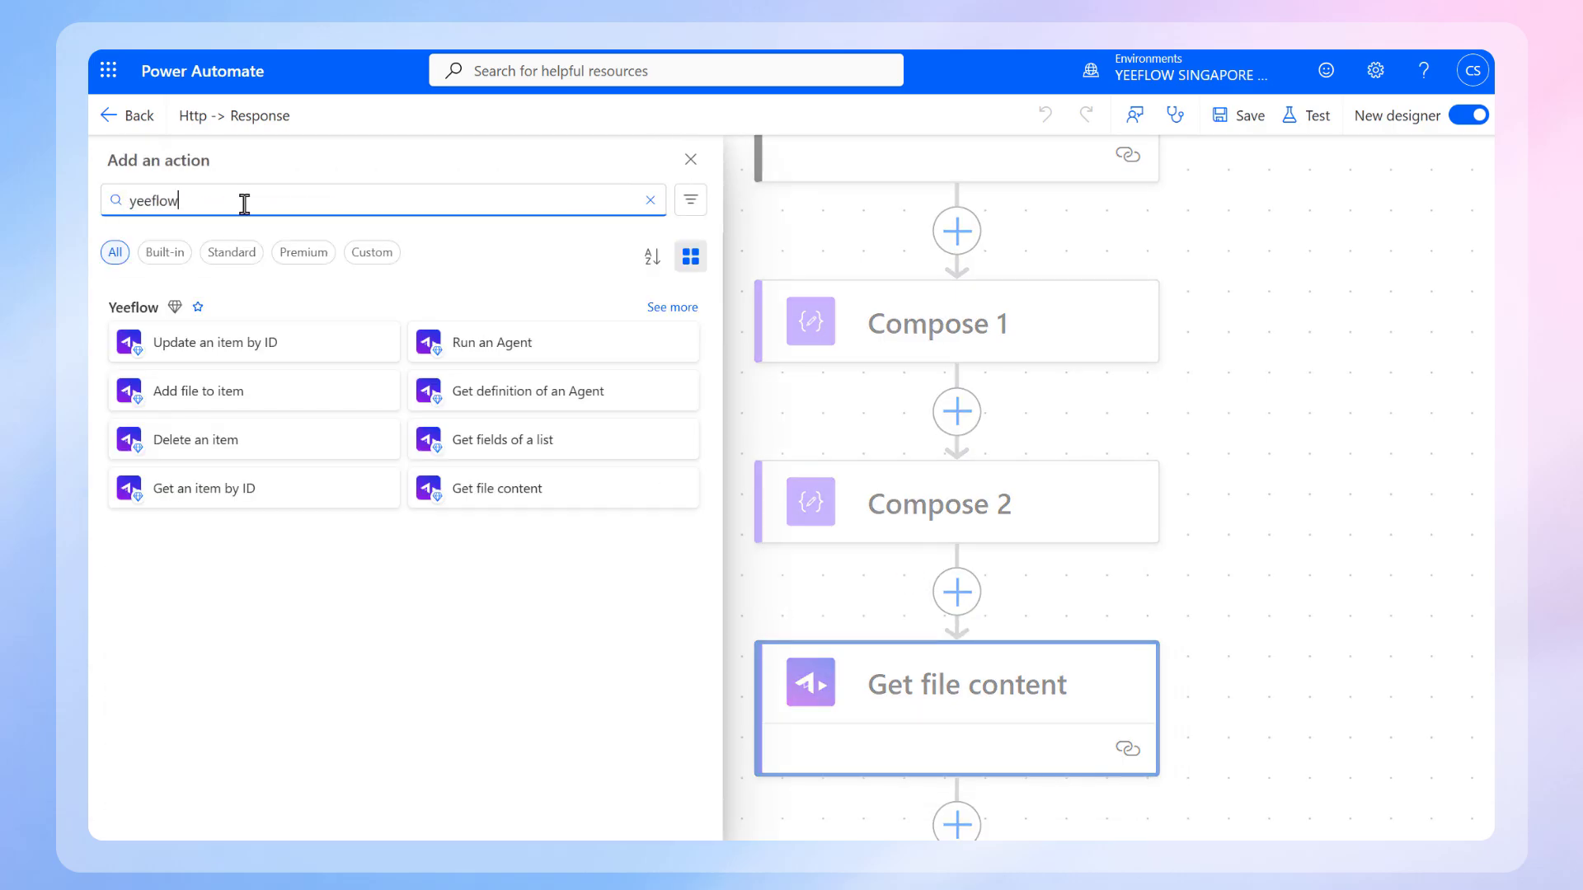
click(666, 306)
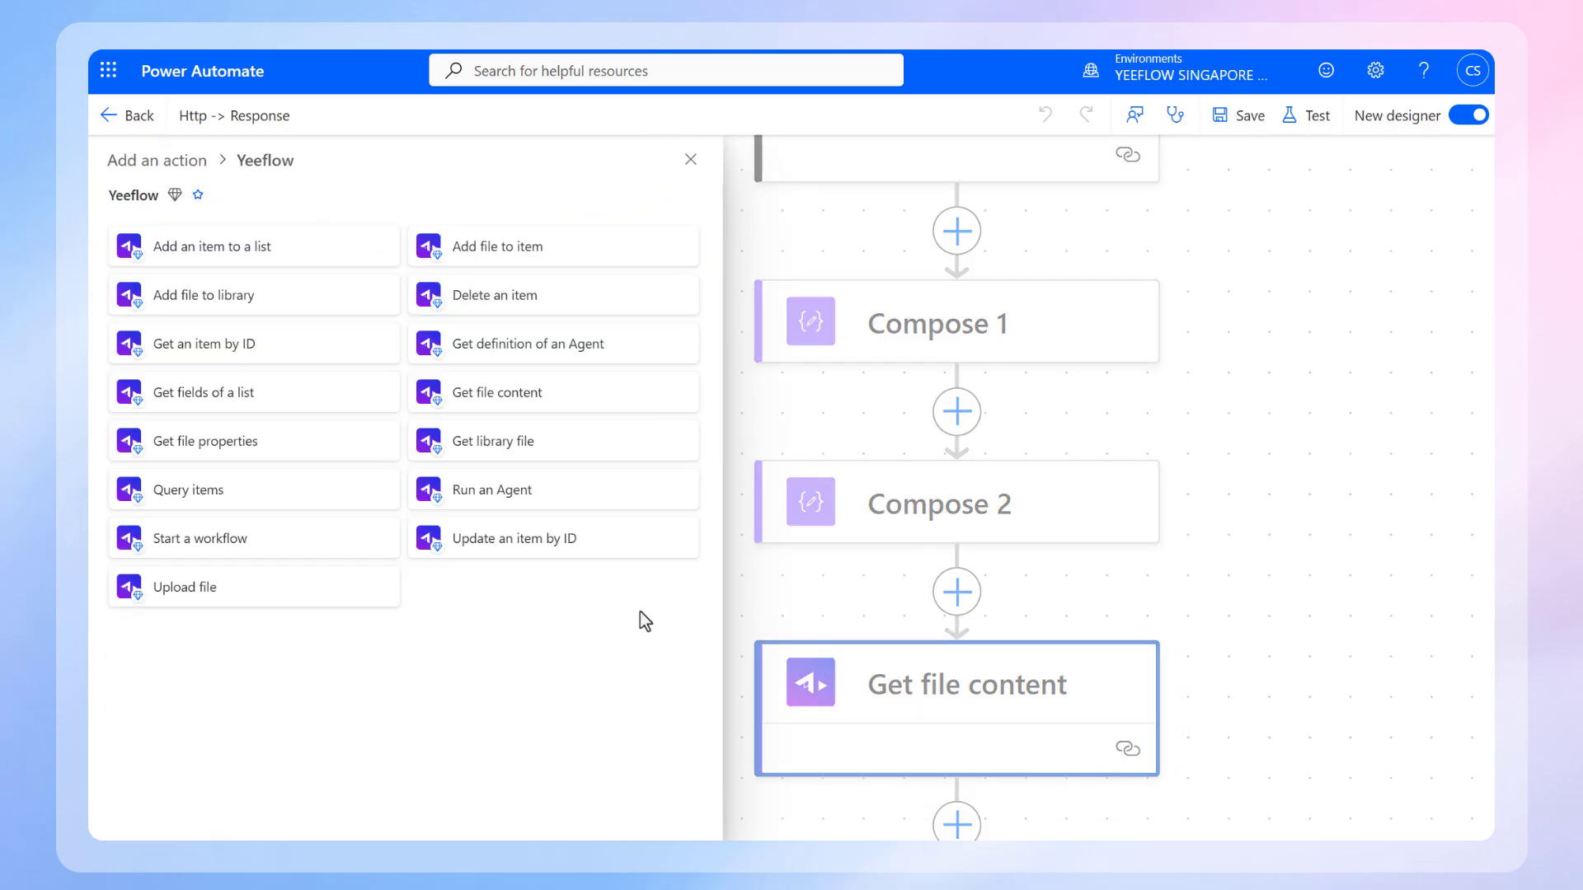
click(690, 159)
Step: Examine the SharePoint Create file action's site address, folder path, file name and file content mappings
scroll(1054, 374, down, 6)
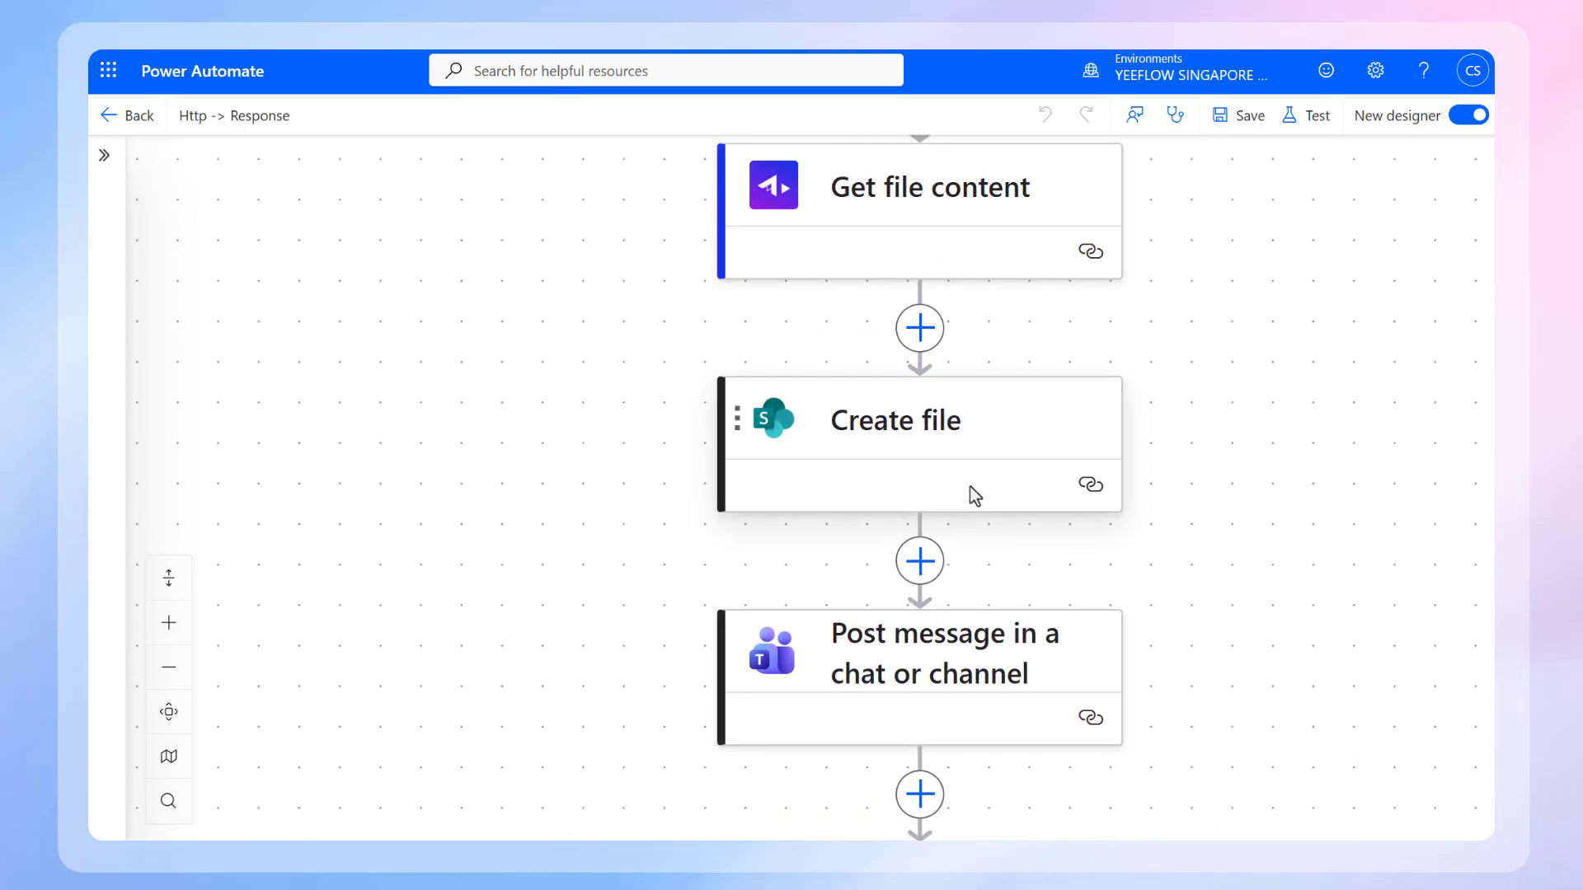
click(970, 486)
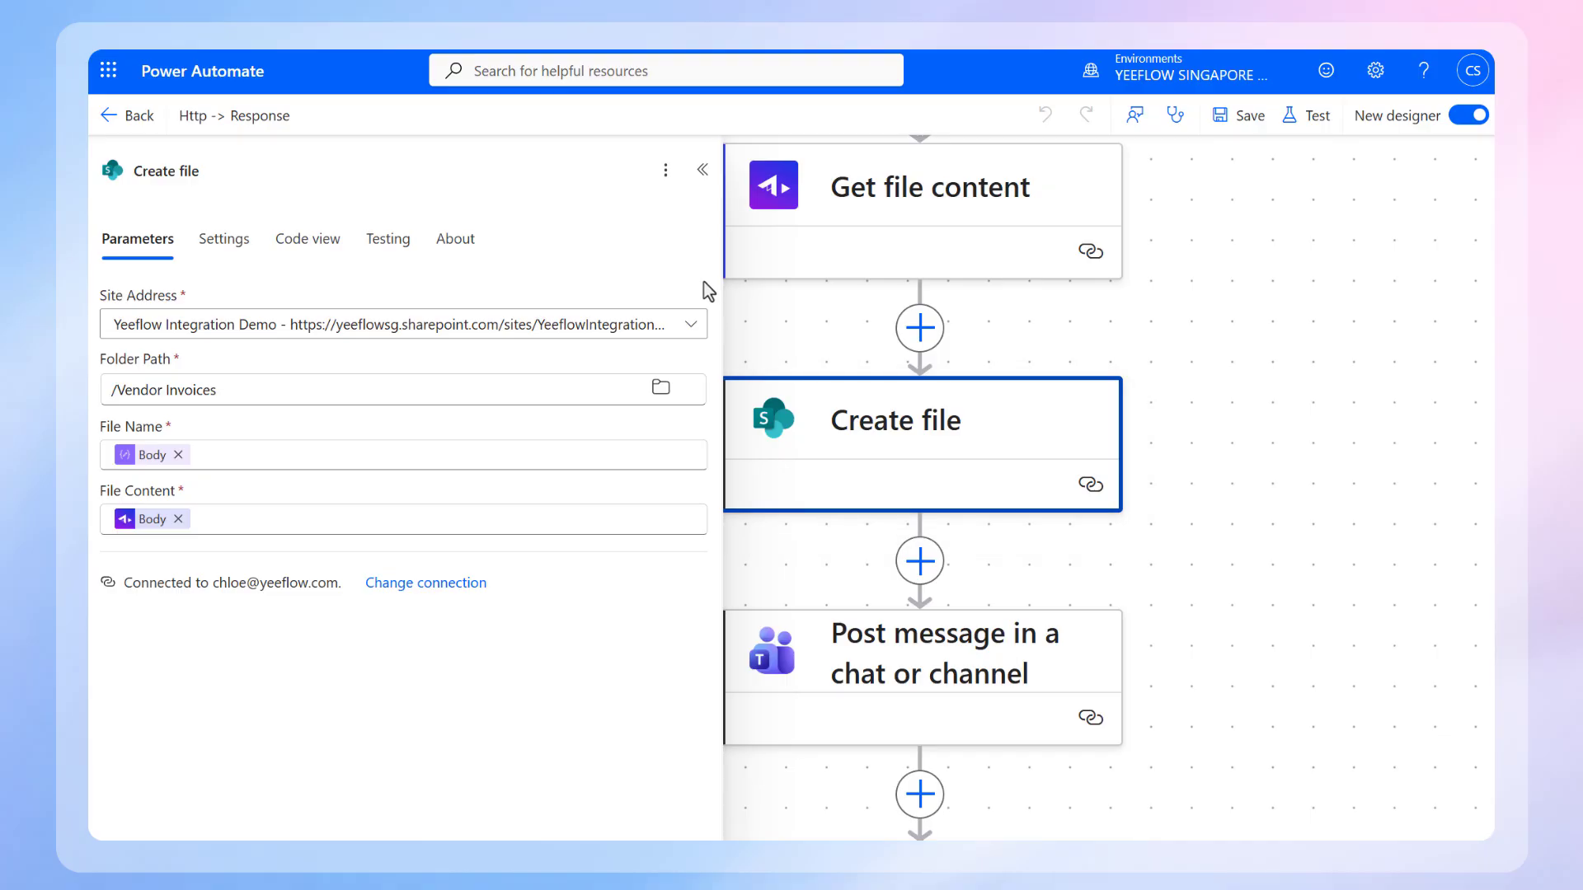
mouse_move(157, 529)
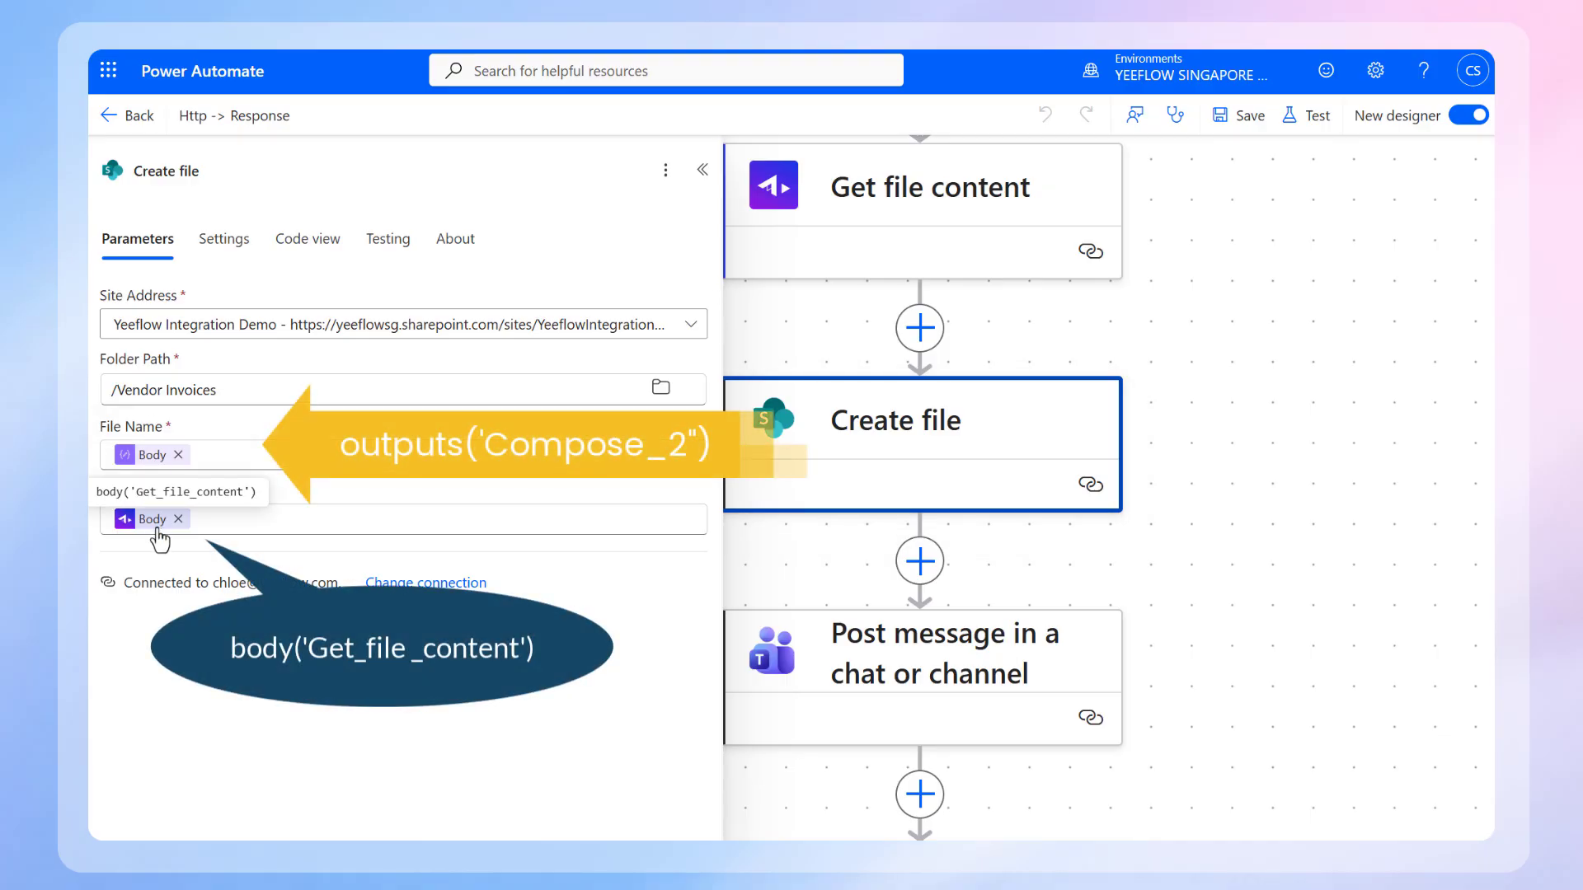
click(1315, 681)
Step: Review the Teams Post message in a chat or channel action's team, channel and dynamic message content
drag(1316, 690, 1275, 430)
click(1041, 463)
drag(1163, 608, 1296, 620)
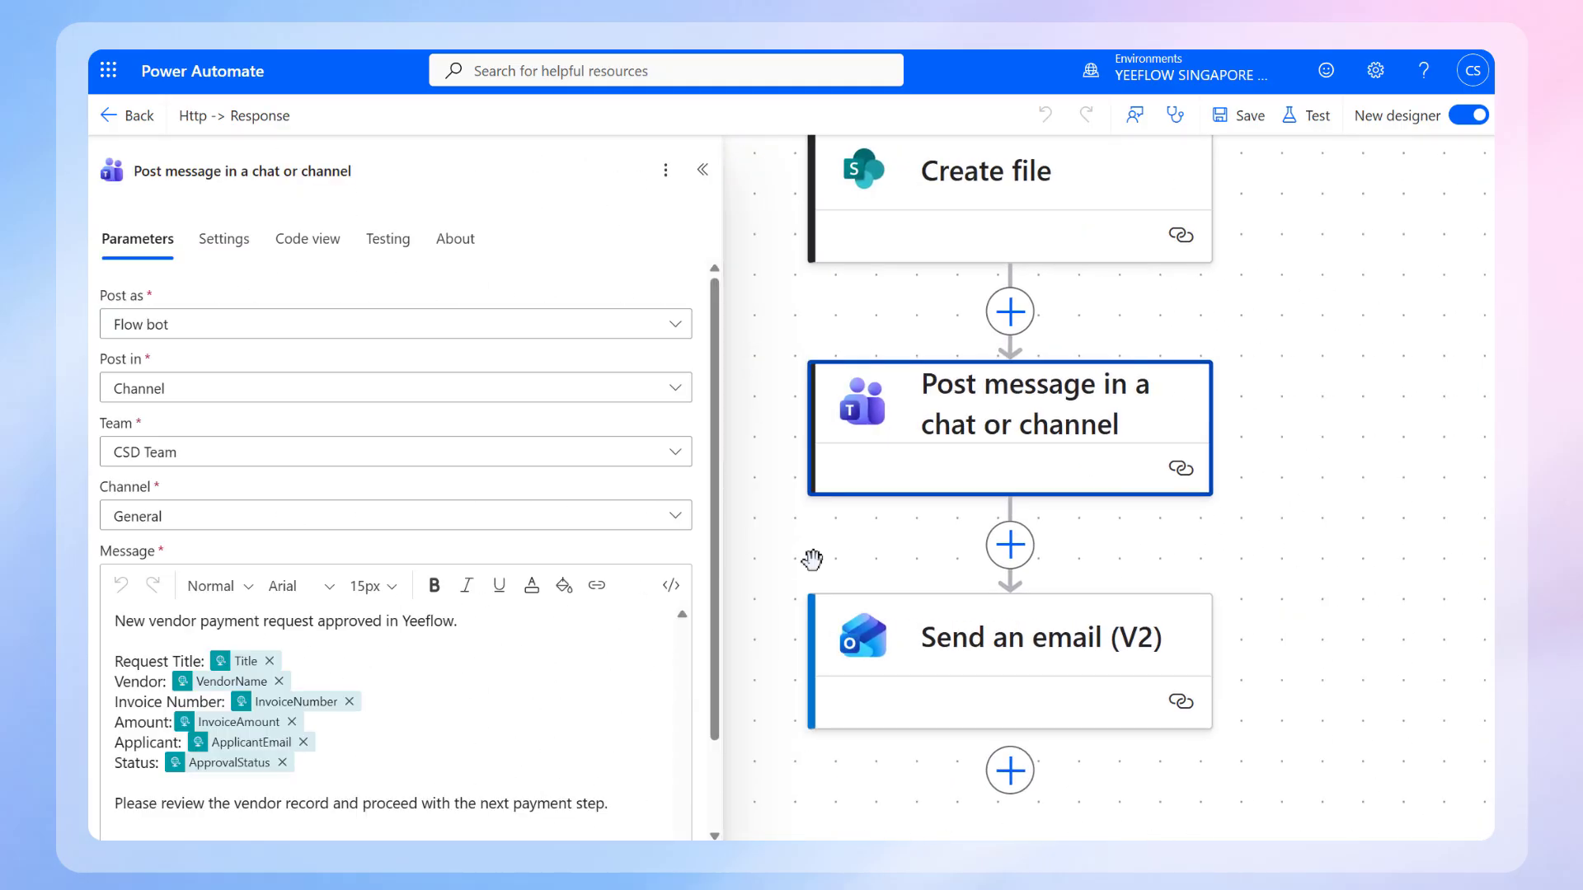
Step: Review the Send an email (V2) action's recipient, subject and body with its dynamic payment request fields
click(1031, 696)
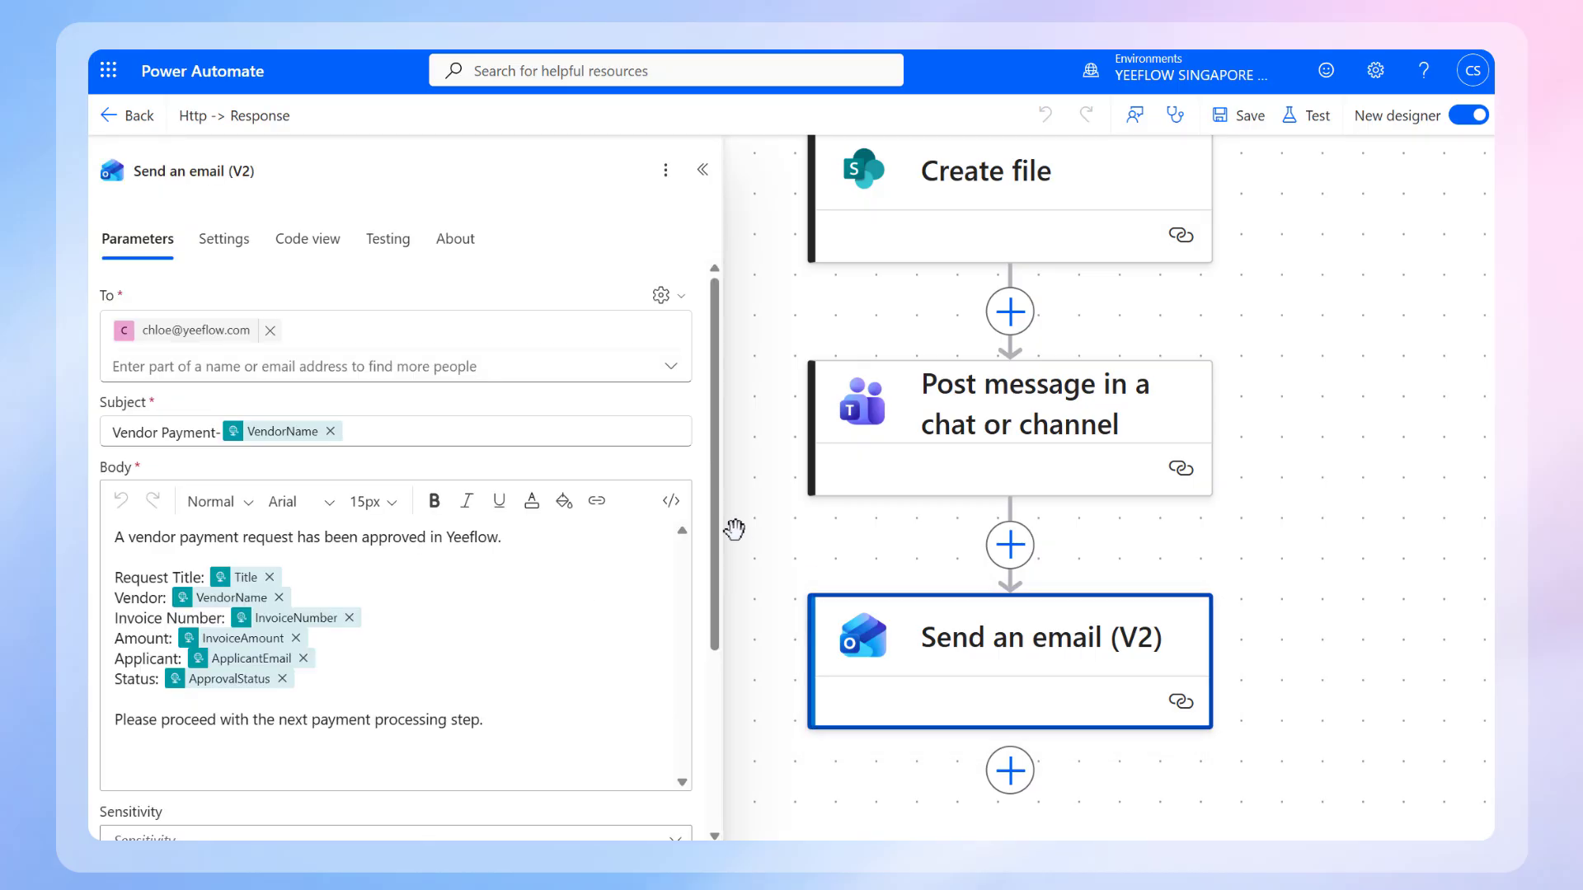
scroll(704, 508, down, 3)
scroll(705, 506, up, 3)
Step: Switch to Yeeflow and submit the completed Vendor Payment Approval Form for the Office Supplies Payment request
click(1451, 589)
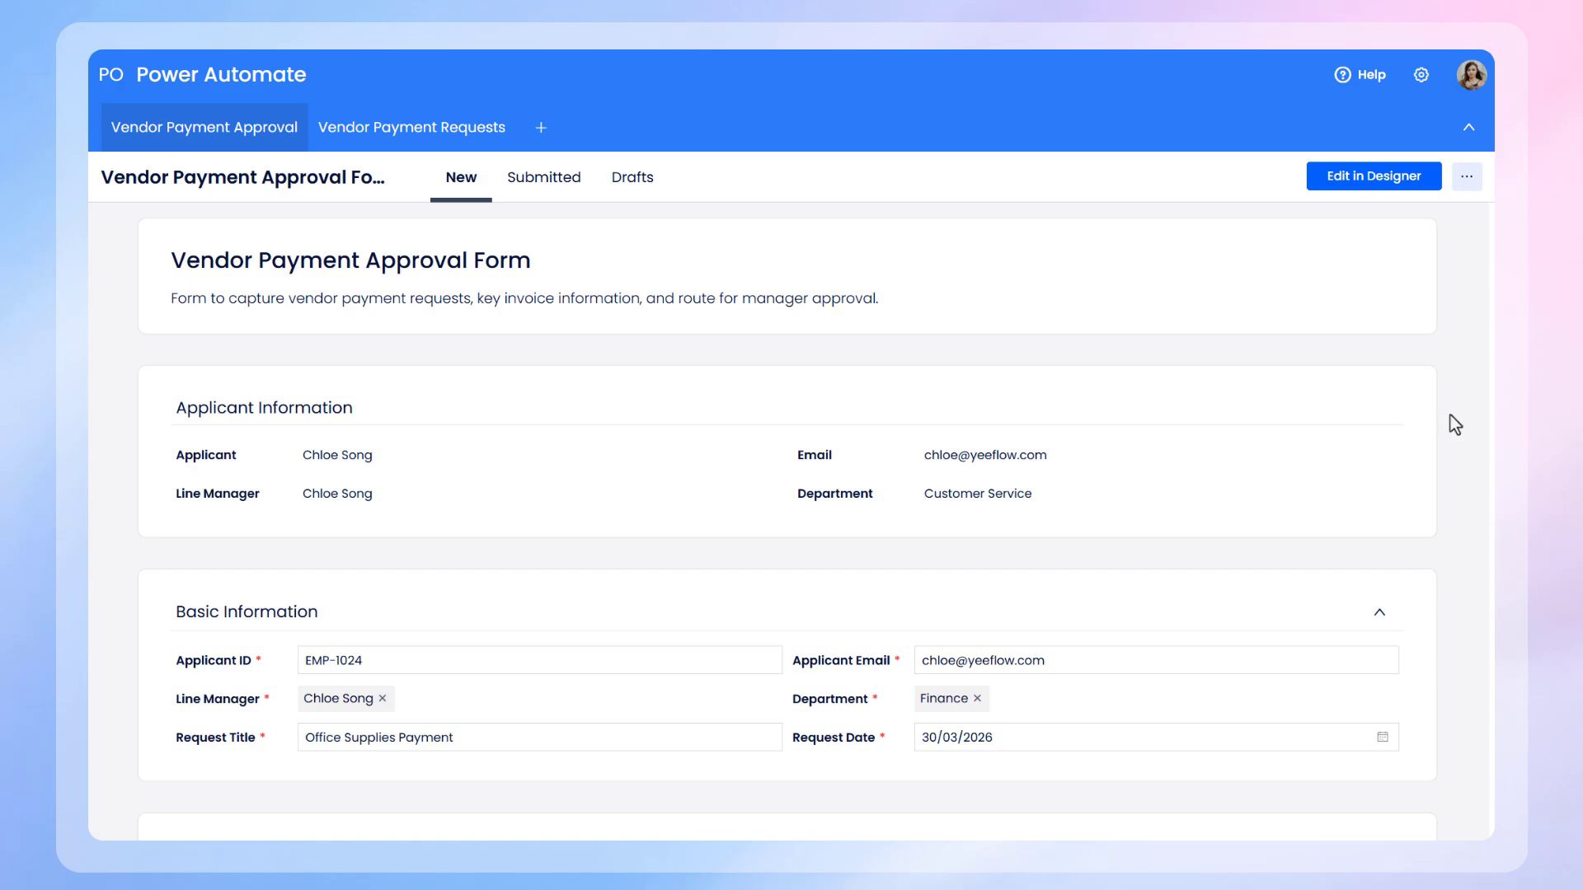
scroll(1456, 425, down, 4)
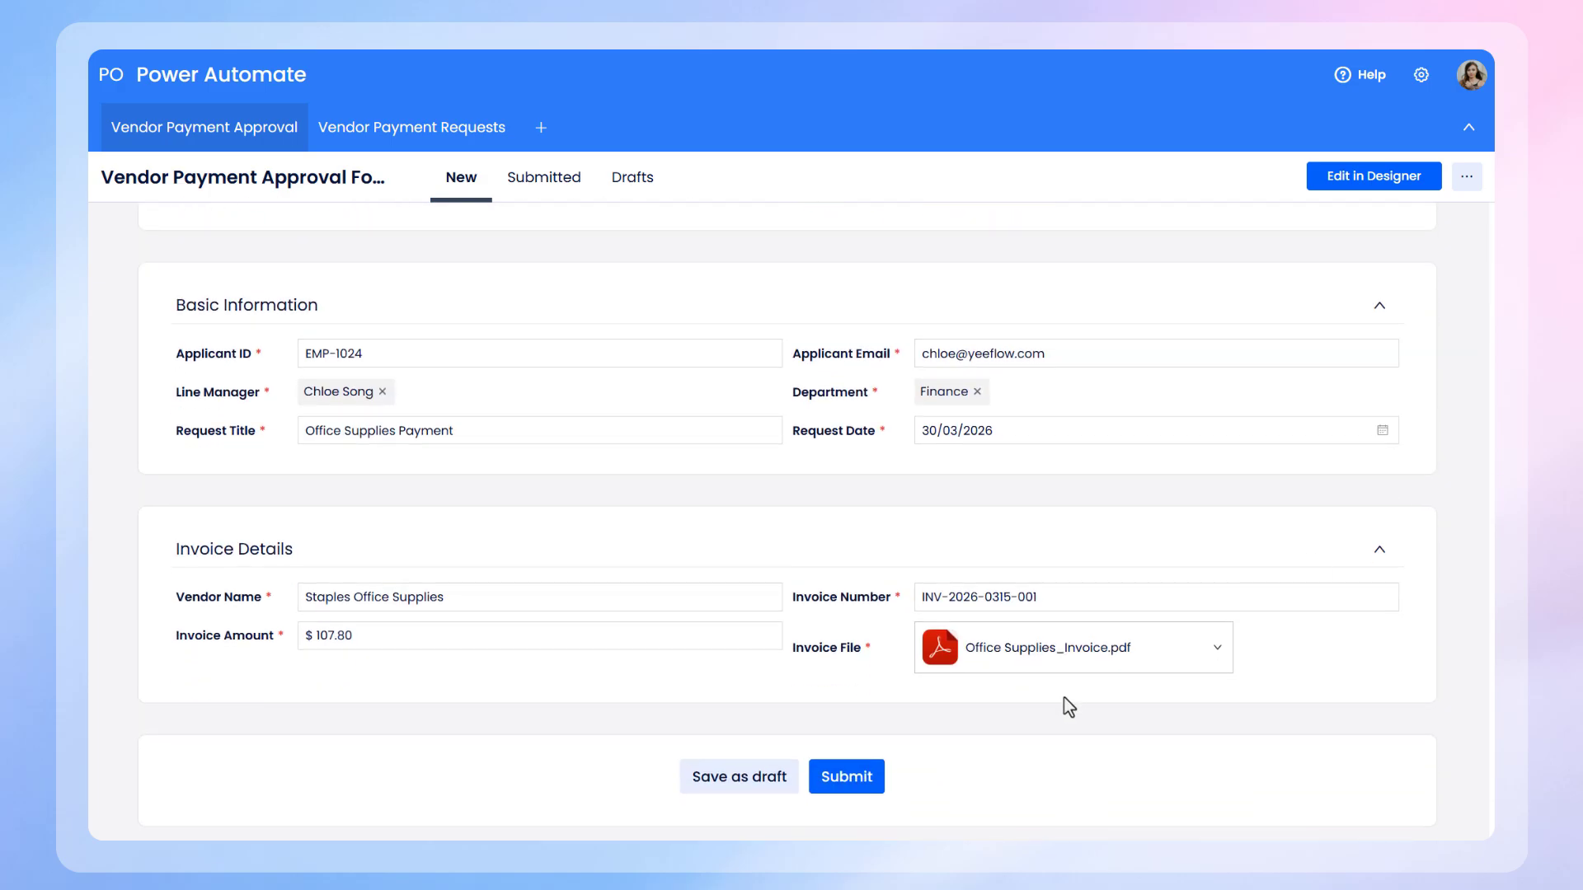
click(852, 788)
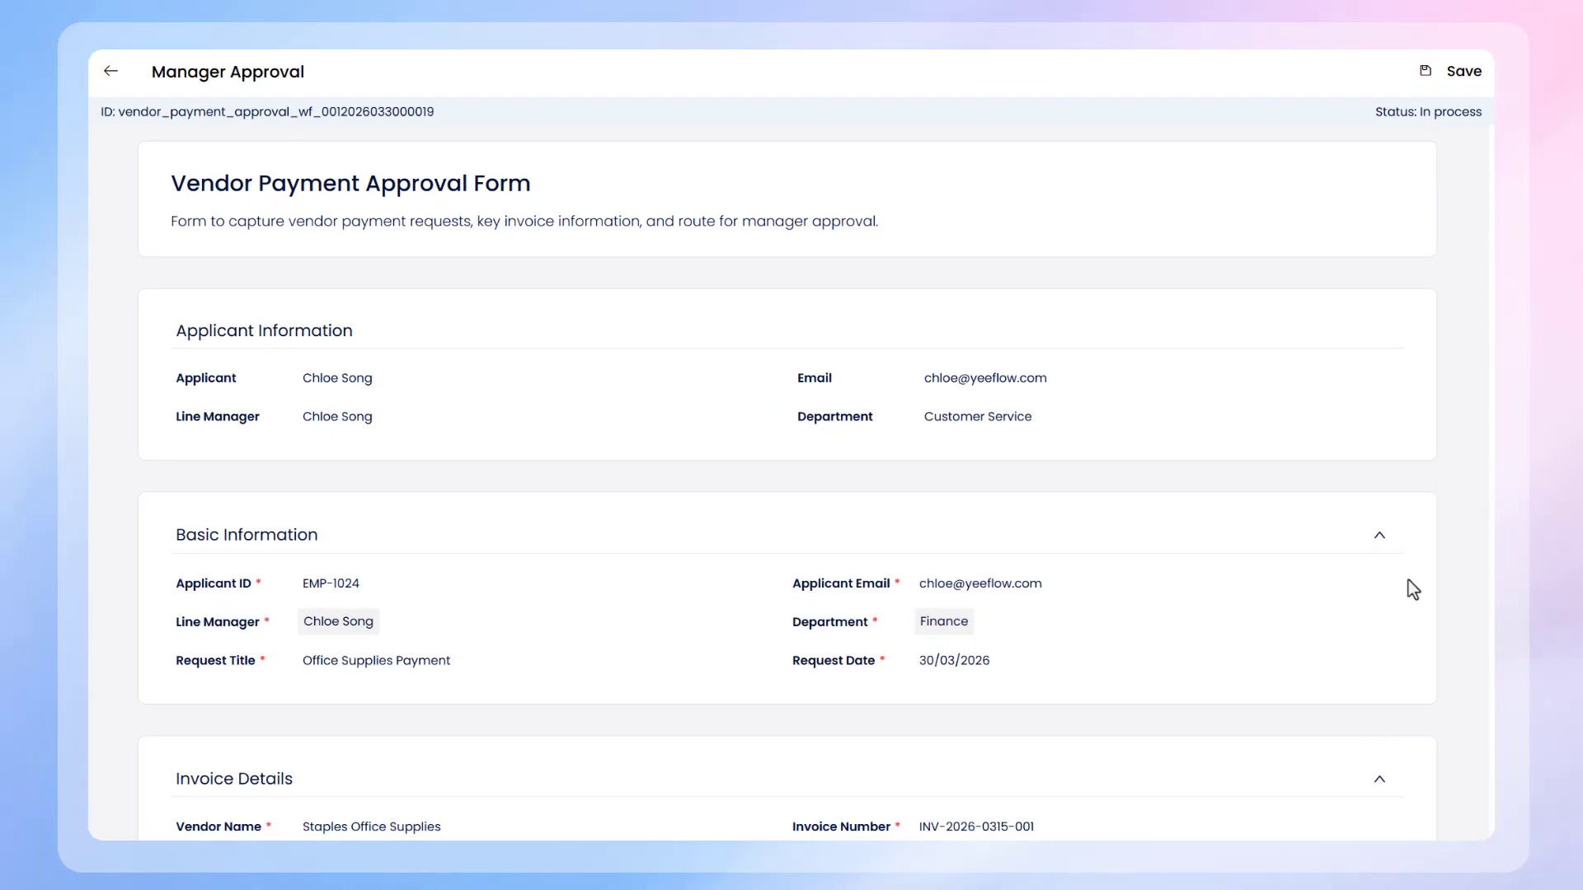
Step: Approve the Office Supplies Payment request in the Manager Approval task without entering a comment
scroll(1408, 581, down, 5)
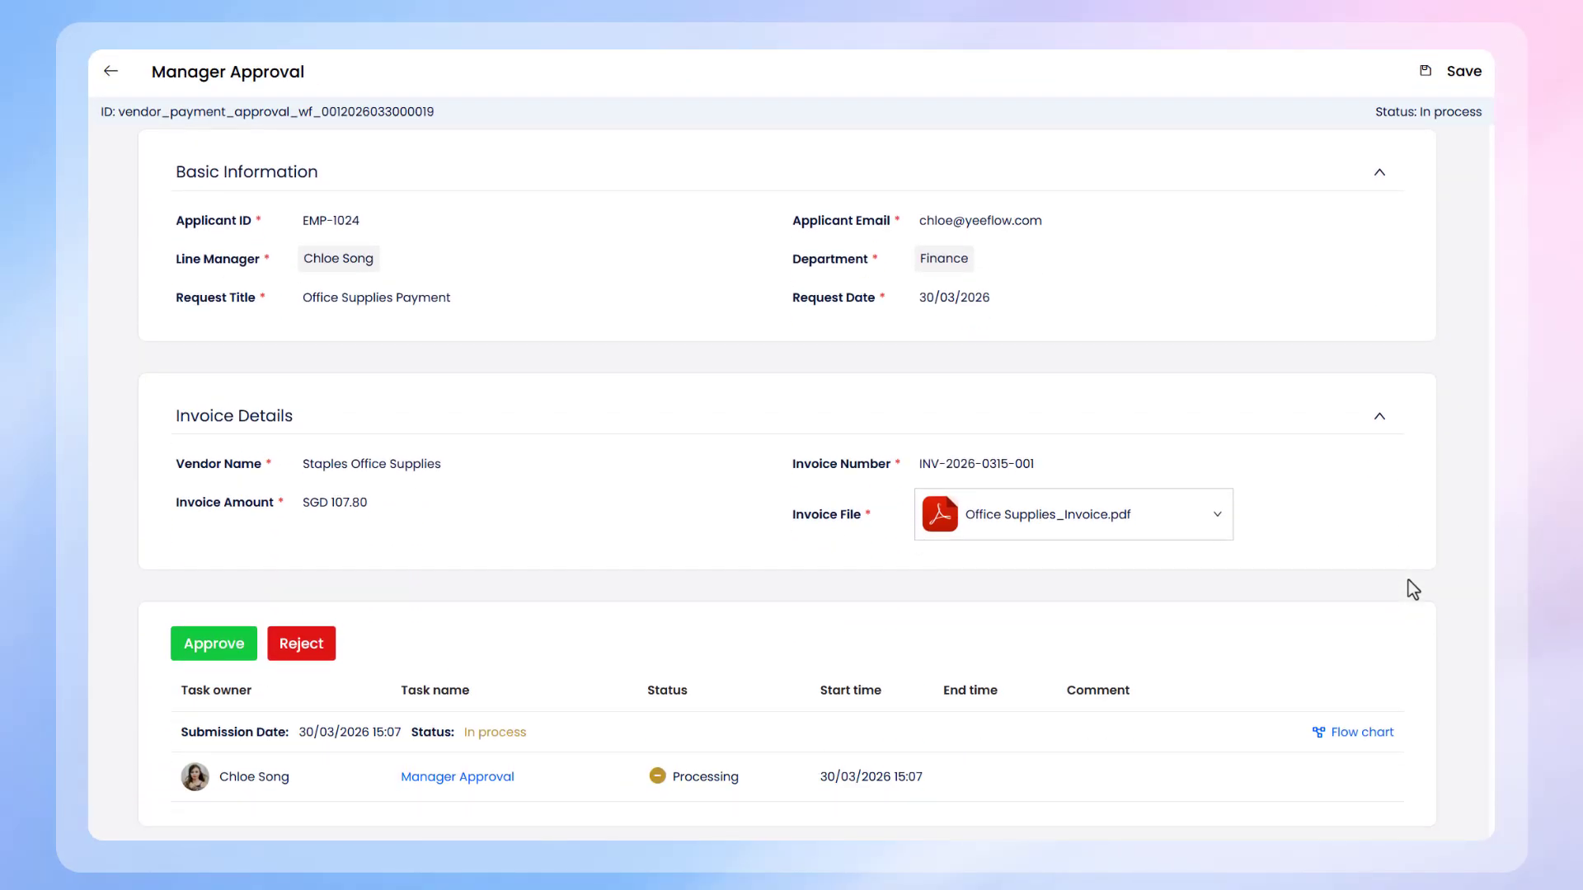
click(214, 644)
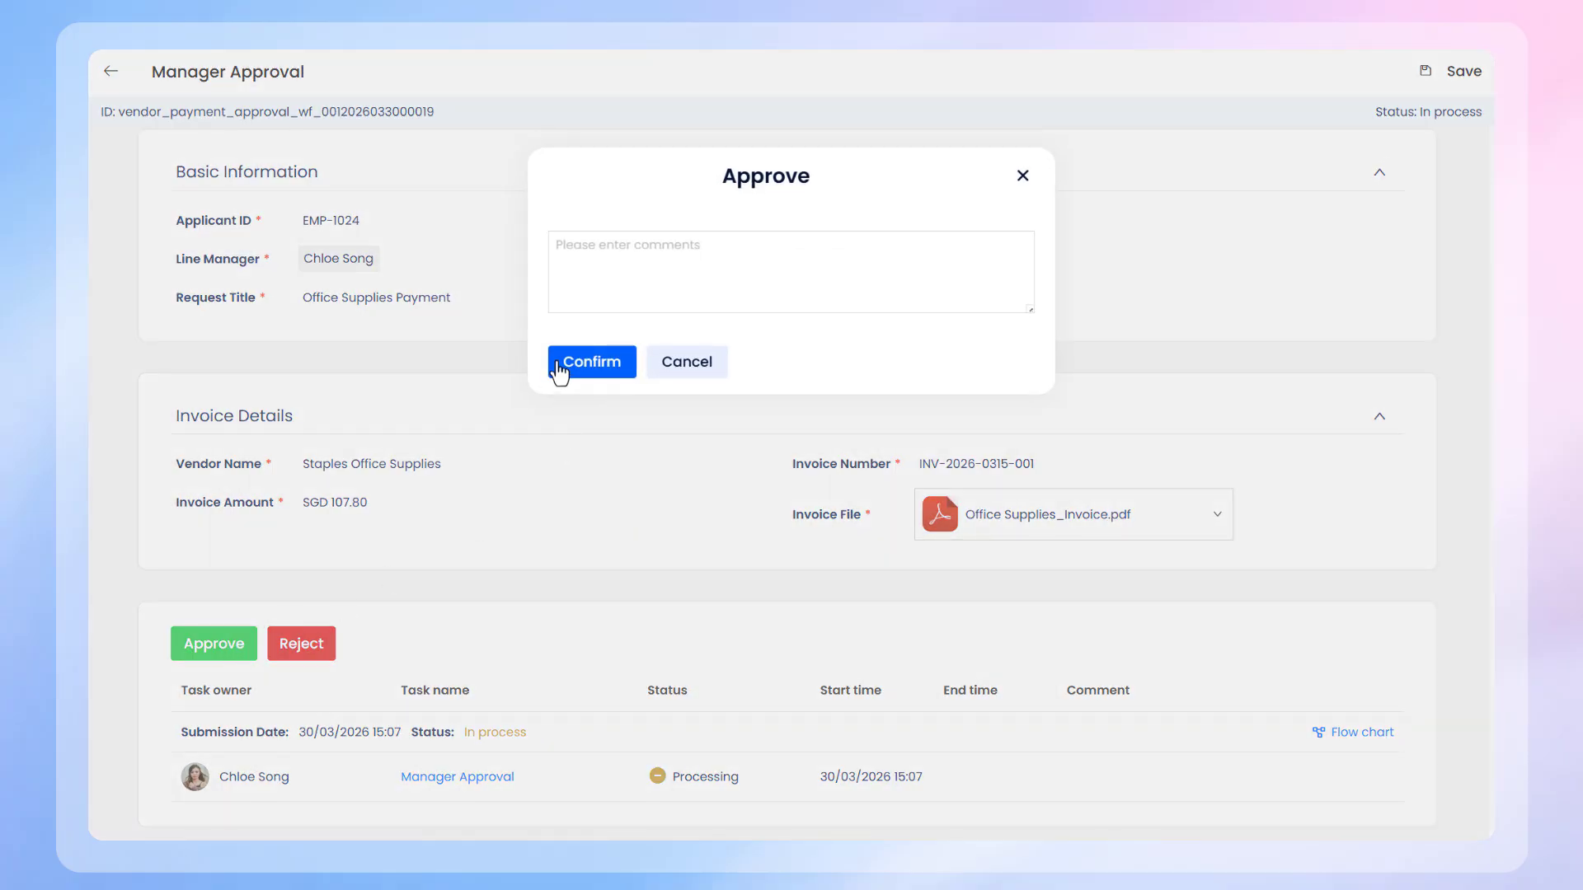
click(591, 362)
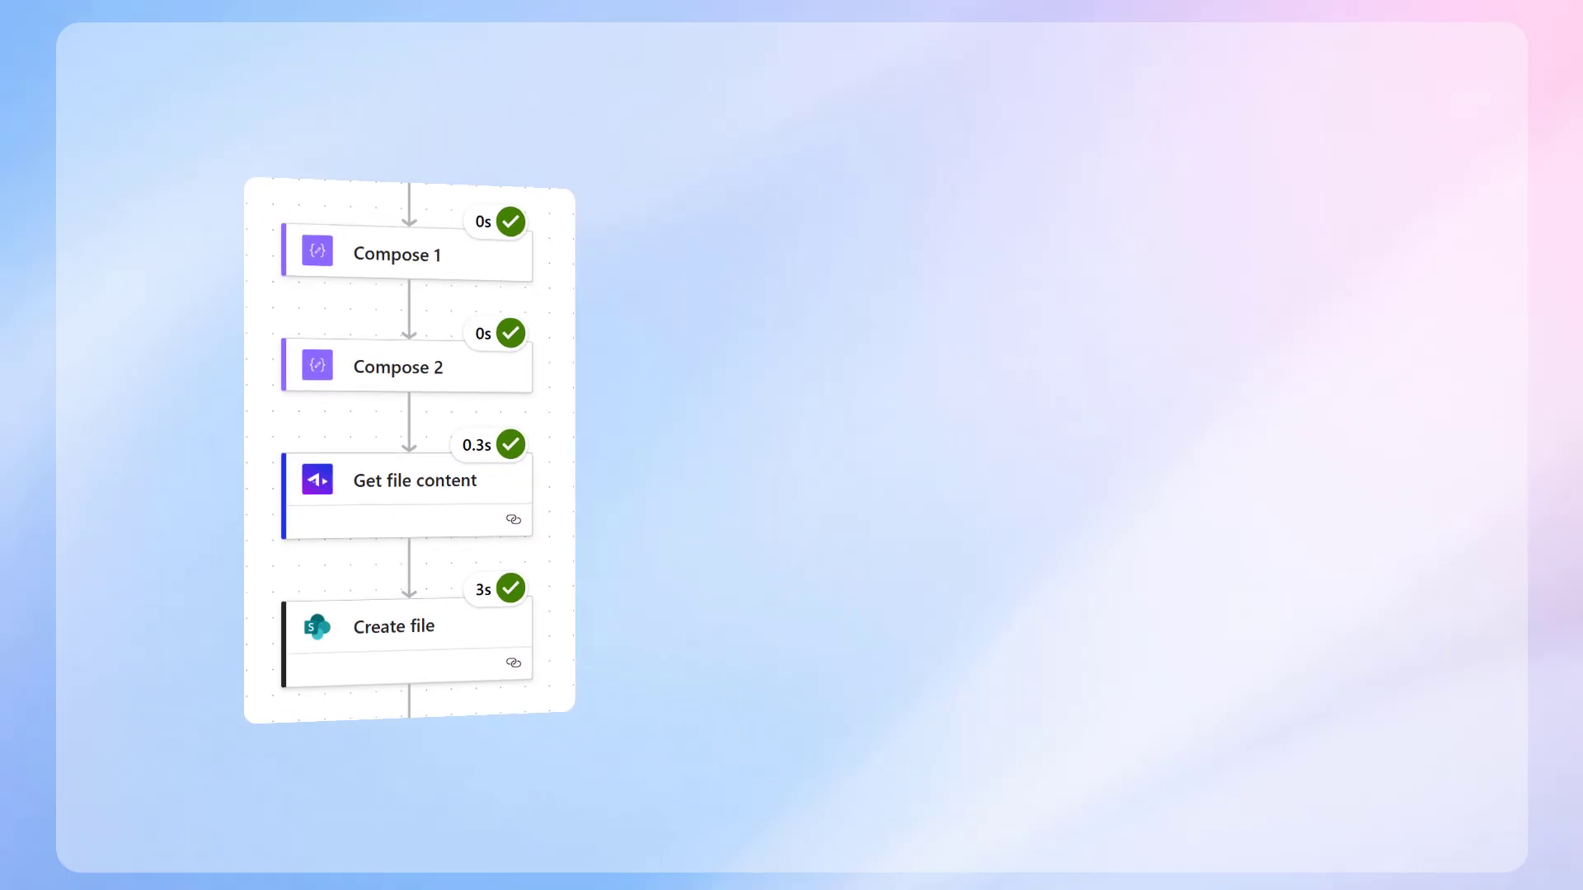
Step: Switch to SharePoint, preview Office Supplies_Invoice.pdf in the Vendor Invoices library, and return to the library
click(806, 374)
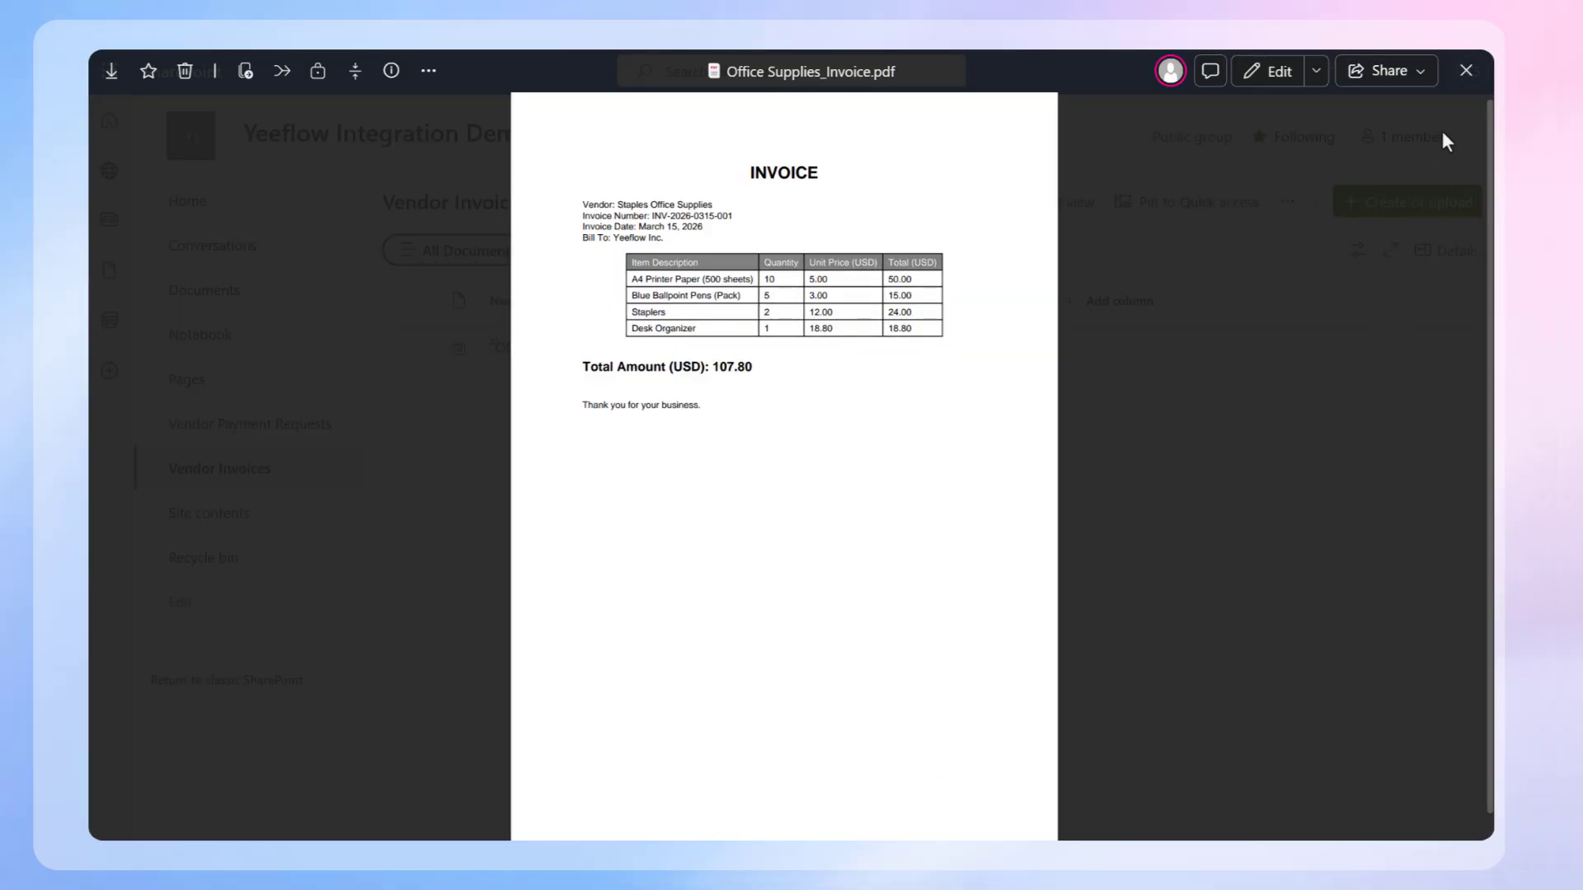
click(1465, 71)
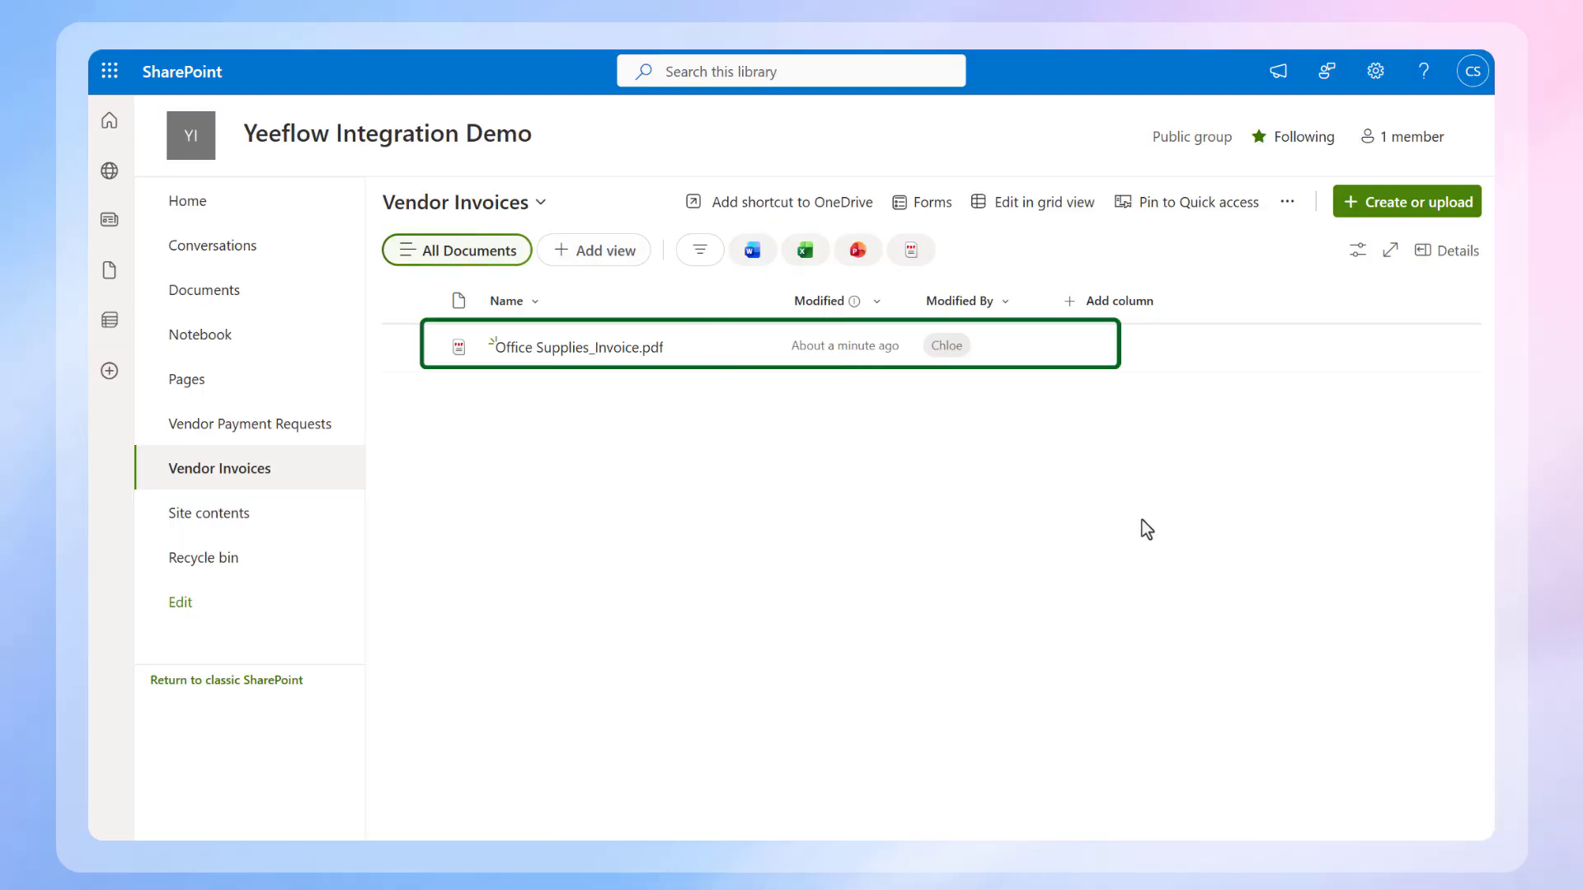